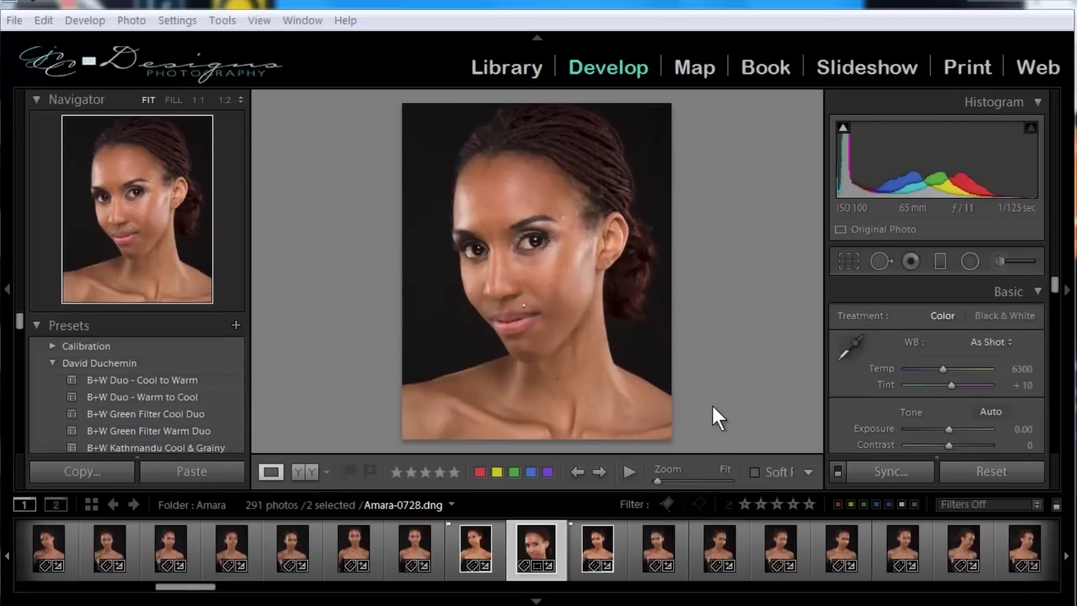
Heal the blemishes beside the mouth and on the adjoining cheek with the Spot Removal tool at size 24.
{"action": "left_click", "coordinate": [538, 335]}
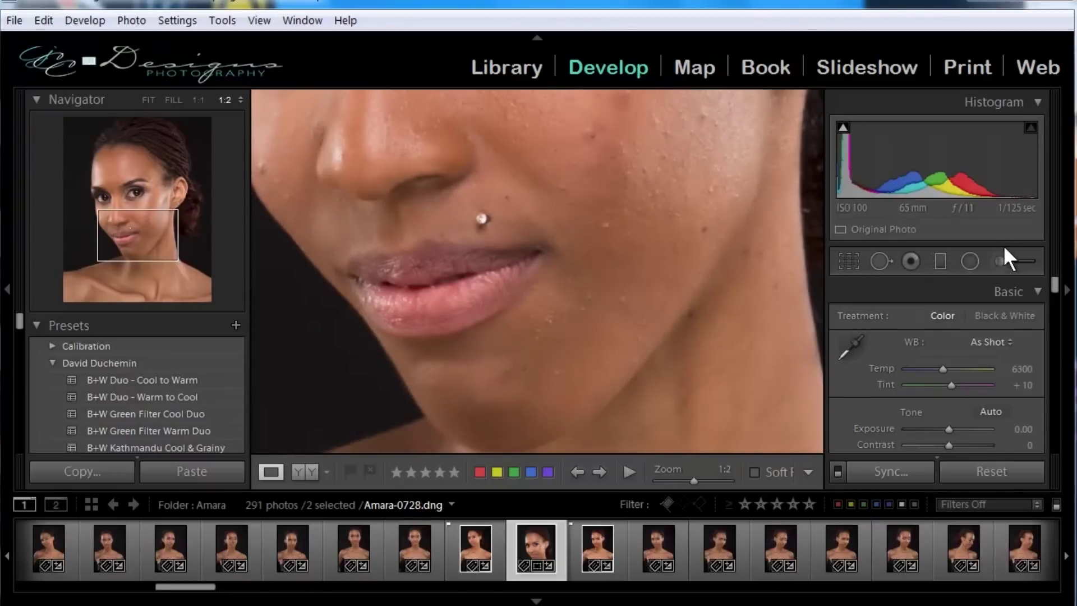
{"action": "left_click", "coordinate": [880, 261]}
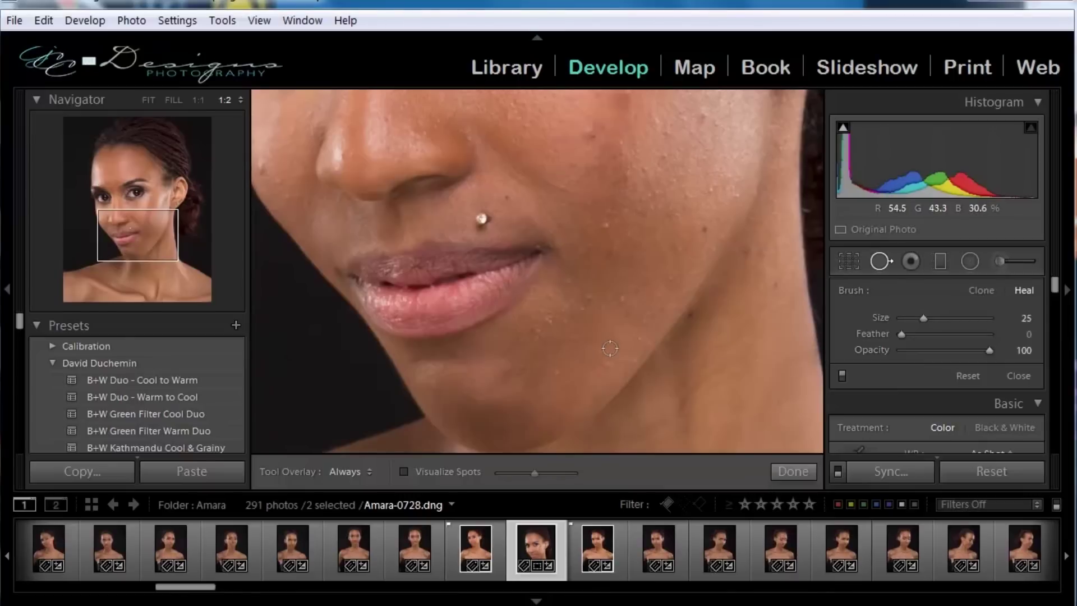
{"action": "left_click", "coordinate": [611, 298]}
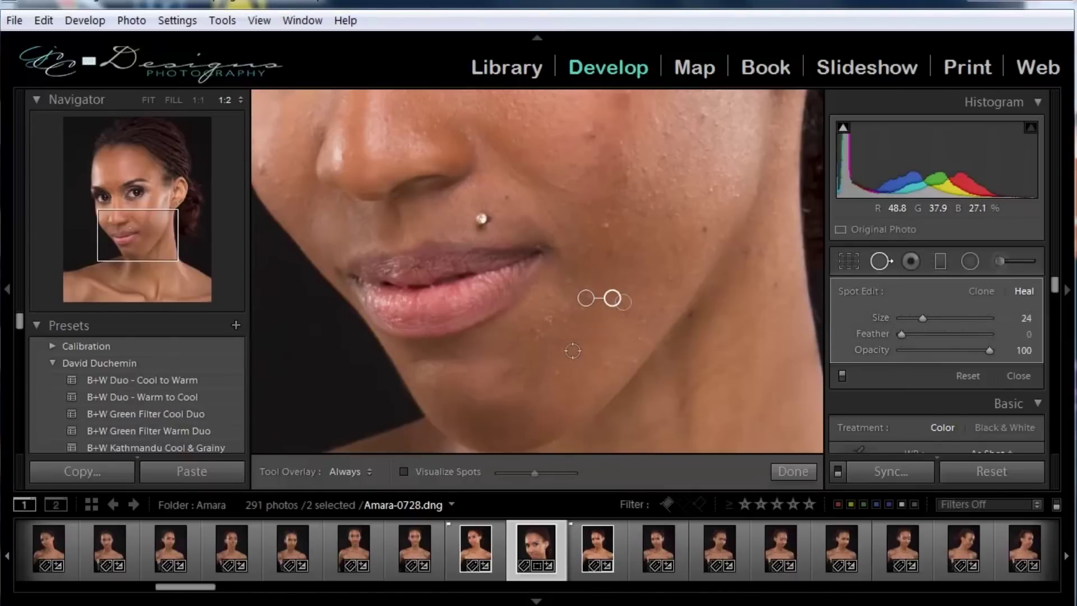
{"action": "left_click", "coordinate": [601, 242]}
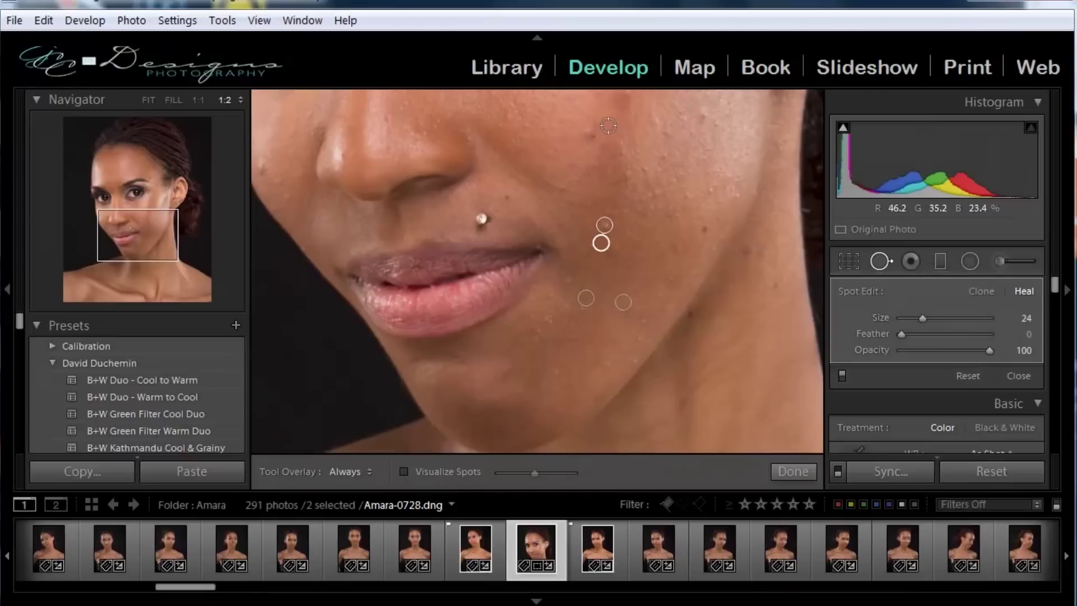
{"action": "left_click", "coordinate": [589, 129]}
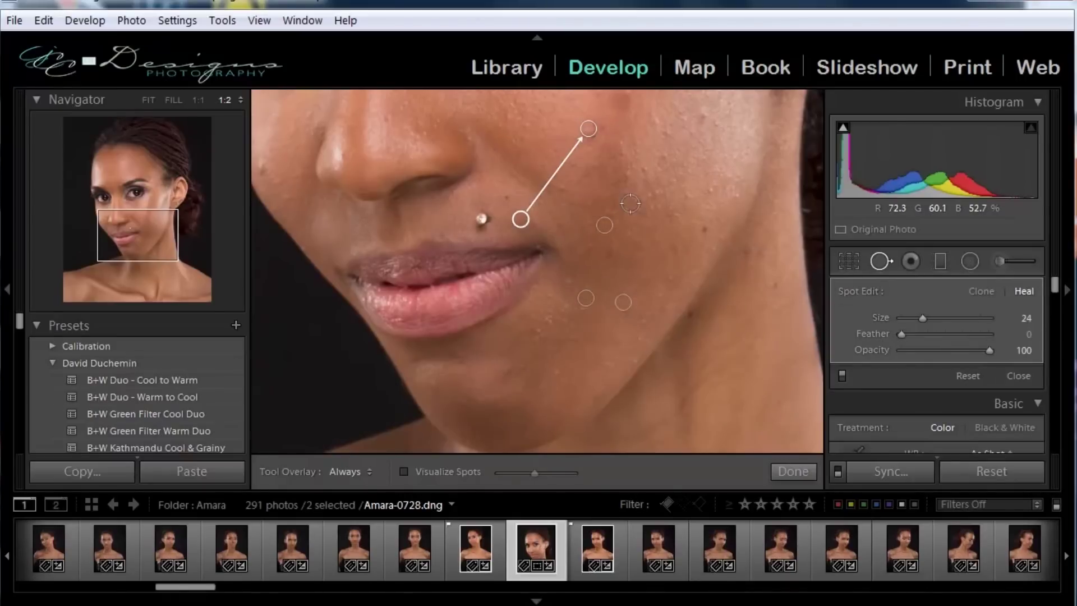
Enlarge the healing spot to size 34, heal the blemishes across the shiny cheek, and shift the source of the uppermost one.
{"action": "scroll", "coordinate": [617, 149], "scroll_direction": "up", "scroll_amount": 3}
{"action": "left_click", "coordinate": [617, 146]}
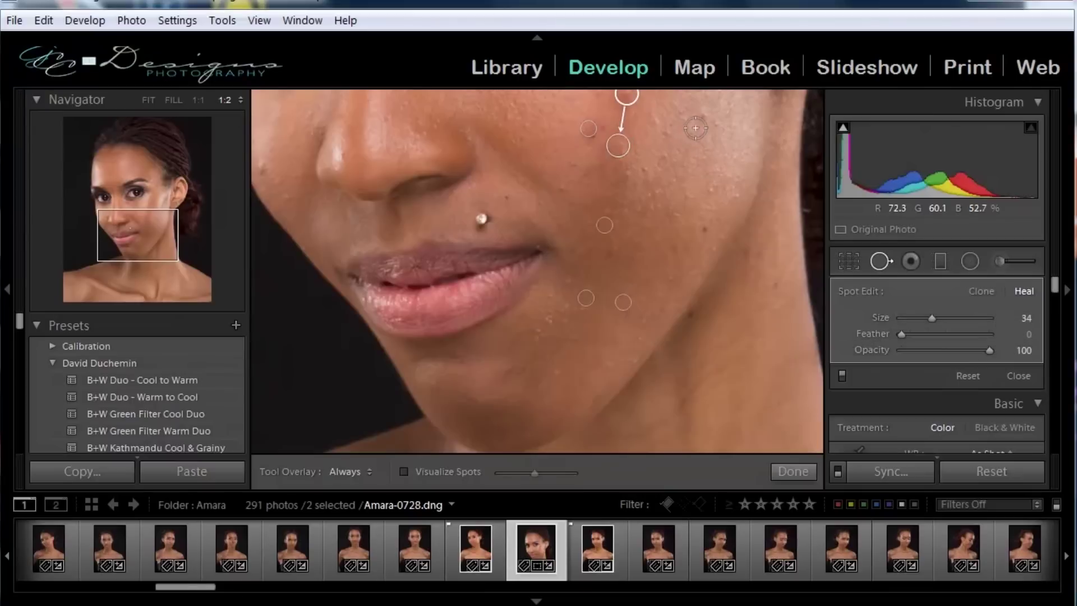
{"action": "left_click", "coordinate": [703, 120]}
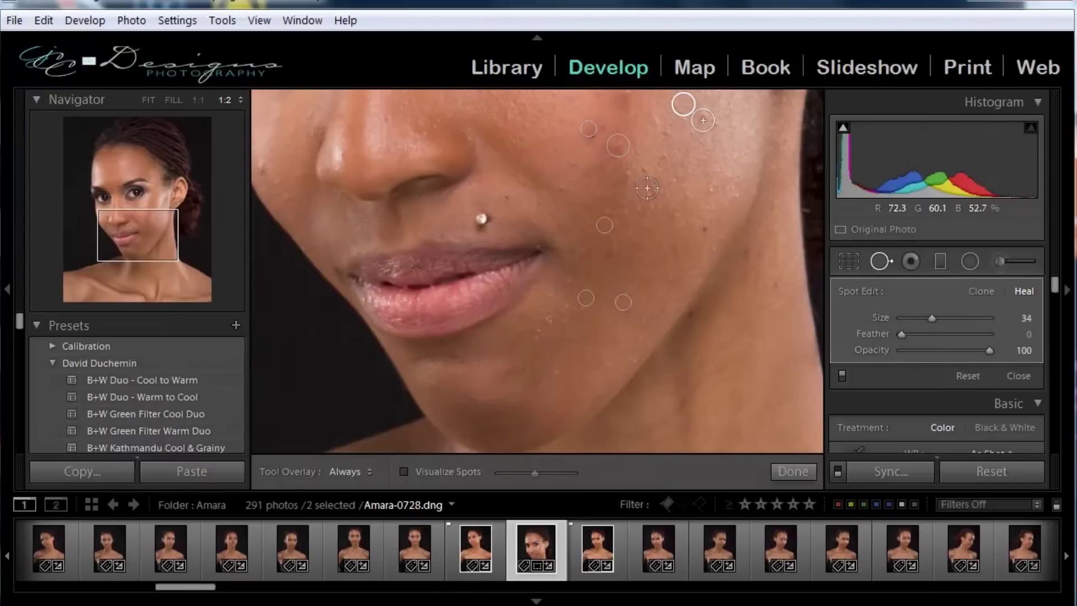
{"action": "left_click_drag", "start_coordinate": [649, 250], "coordinate": [661, 343]}
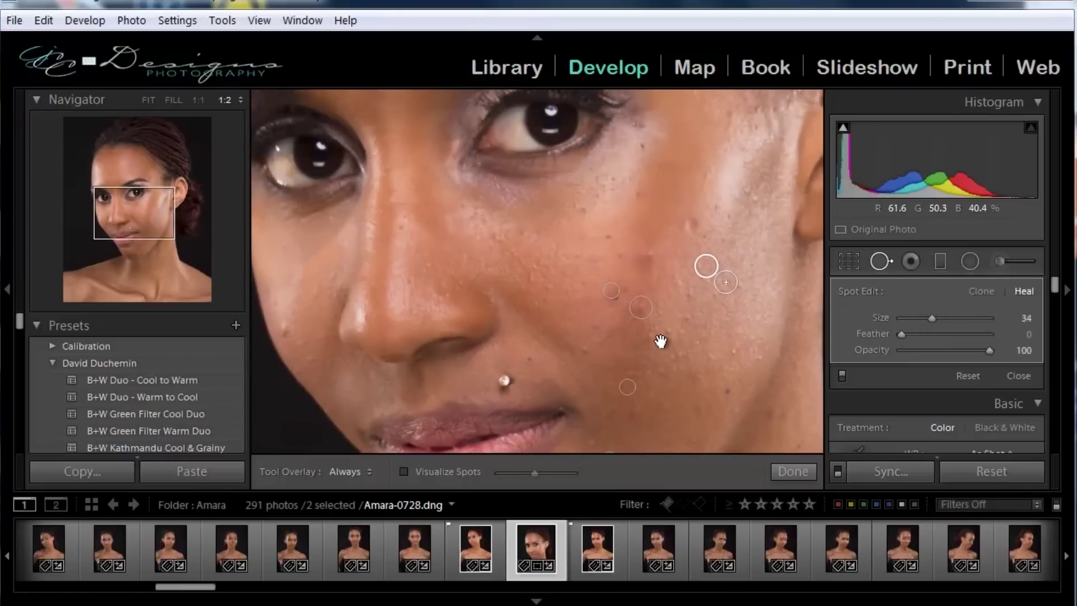
{"action": "left_click", "coordinate": [646, 256]}
{"action": "left_click", "coordinate": [691, 225]}
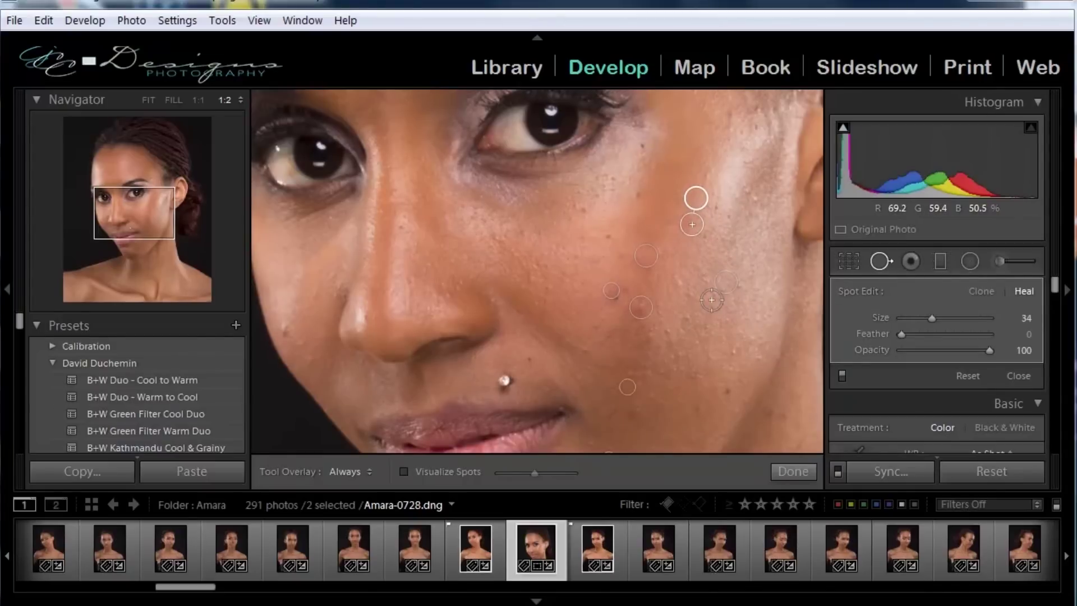
{"action": "mouse_move", "coordinate": [697, 199]}
{"action": "left_mouse_down"}
{"action": "mouse_move", "coordinate": [709, 201]}
{"action": "mouse_move", "coordinate": [672, 202]}
{"action": "mouse_move", "coordinate": [685, 197]}
{"action": "left_mouse_up"}
Heal the blemish on the opposite cheek near the face edge and the one below the corner of the lips.
{"action": "left_click", "coordinate": [288, 330]}
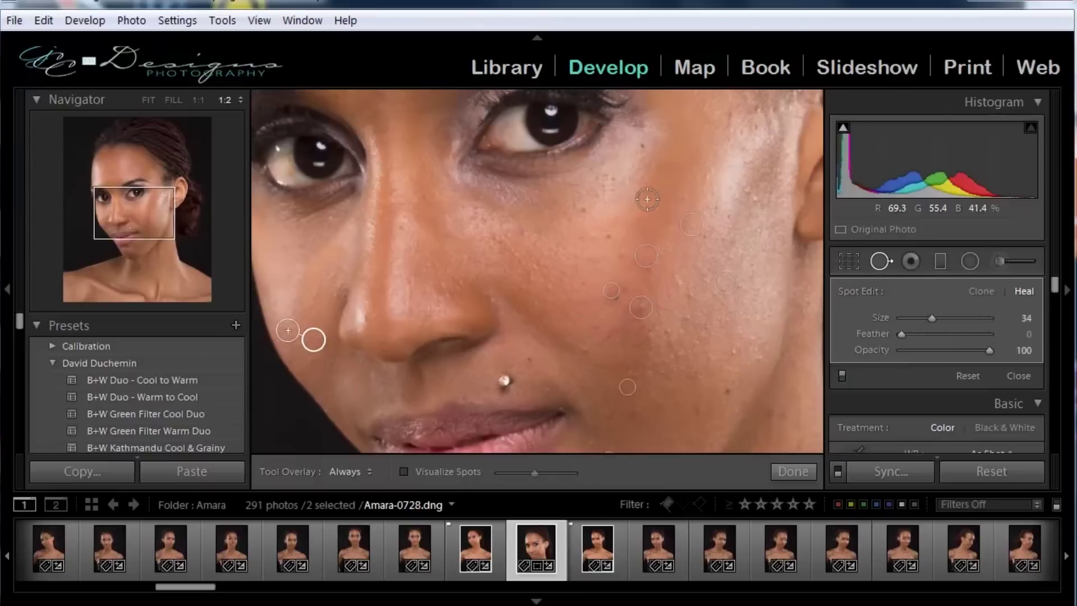
{"action": "left_click", "coordinate": [626, 387]}
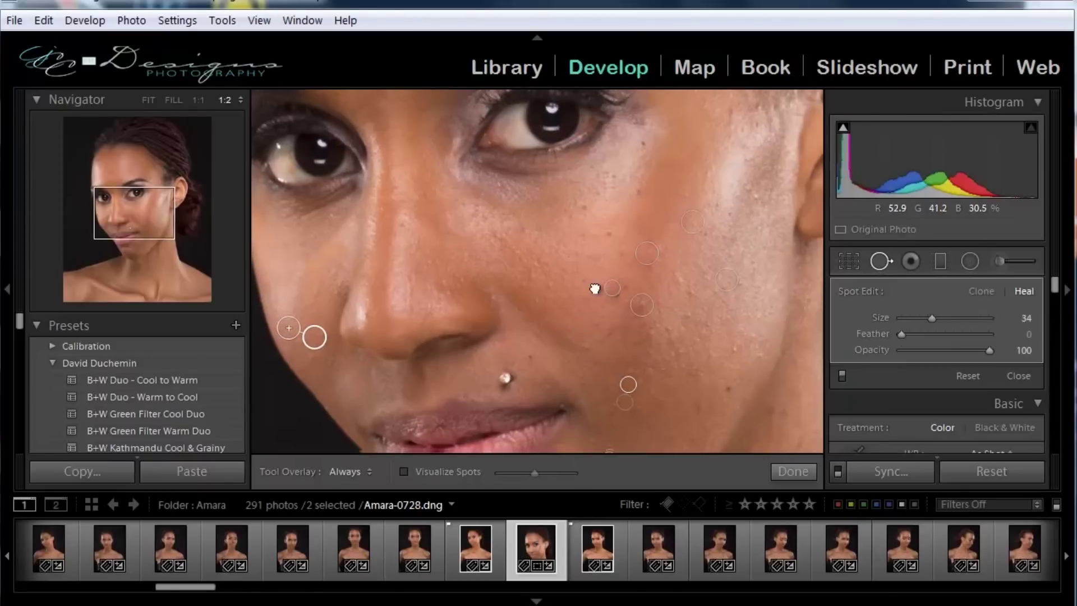
{"action": "left_click_drag", "start_coordinate": [575, 360], "coordinate": [617, 221]}
{"action": "left_click", "coordinate": [606, 358]}
{"action": "left_click_drag", "start_coordinate": [578, 381], "coordinate": [589, 331]}
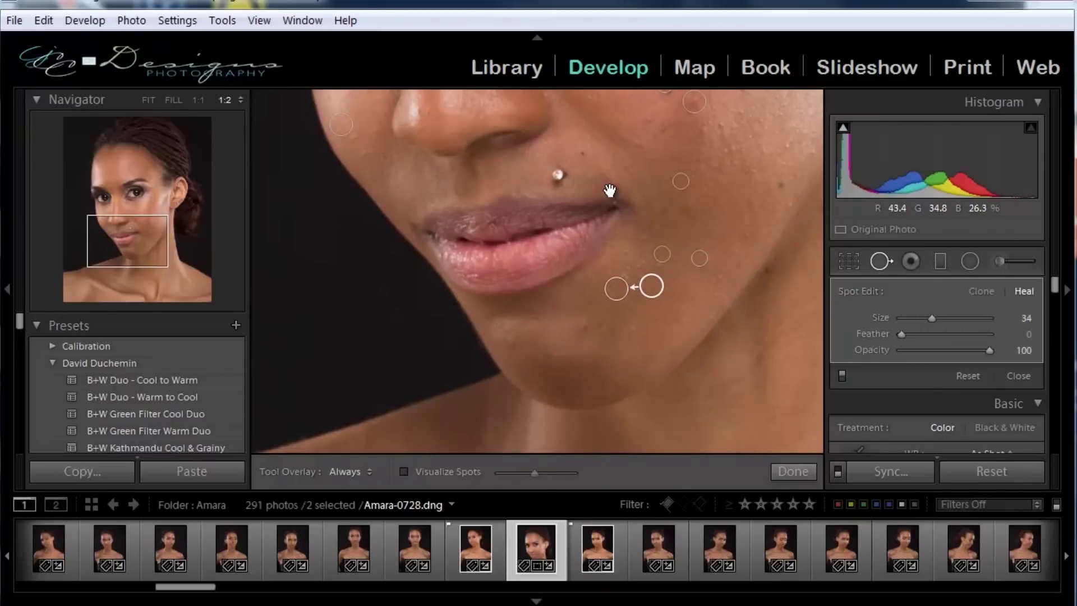
Heal the blemishes on the temple between the eyebrow end and the hairline.
{"action": "left_click_drag", "start_coordinate": [609, 190], "coordinate": [608, 353]}
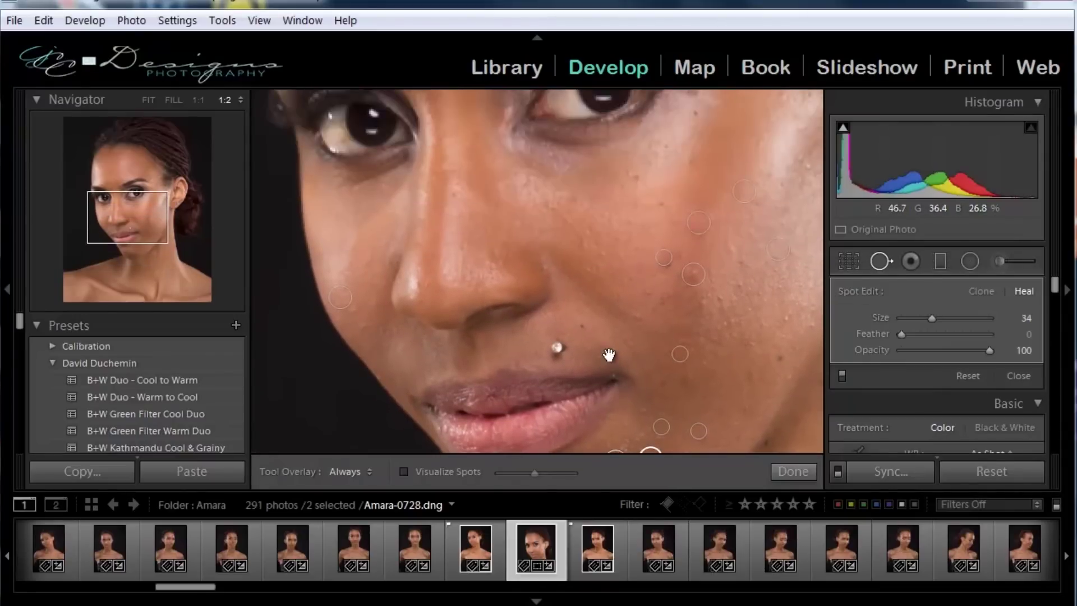
{"action": "left_click_drag", "start_coordinate": [463, 189], "coordinate": [482, 350]}
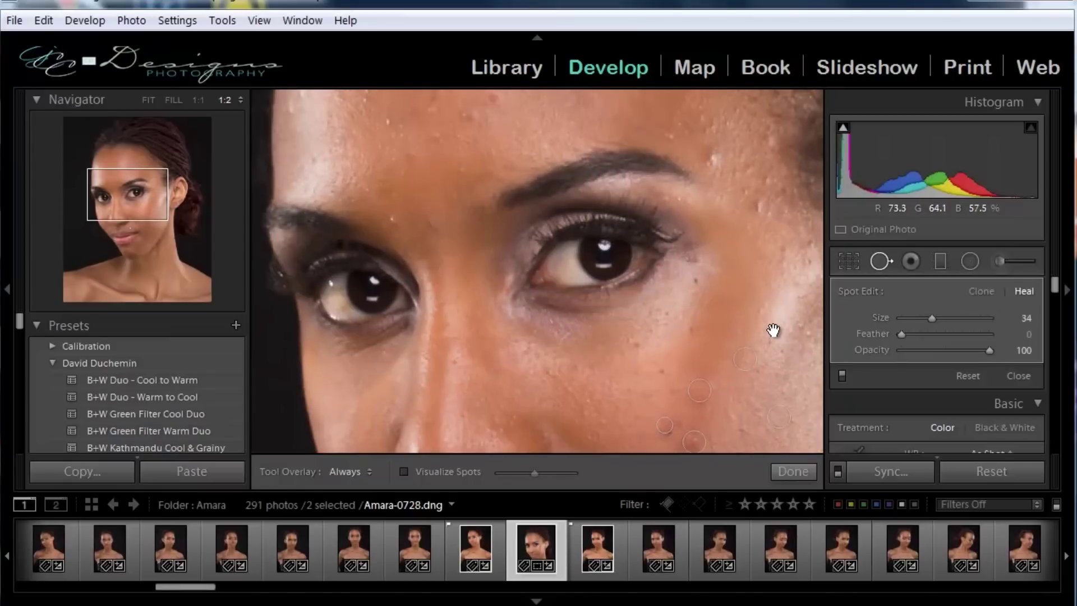
{"action": "left_click_drag", "start_coordinate": [773, 331], "coordinate": [610, 369]}
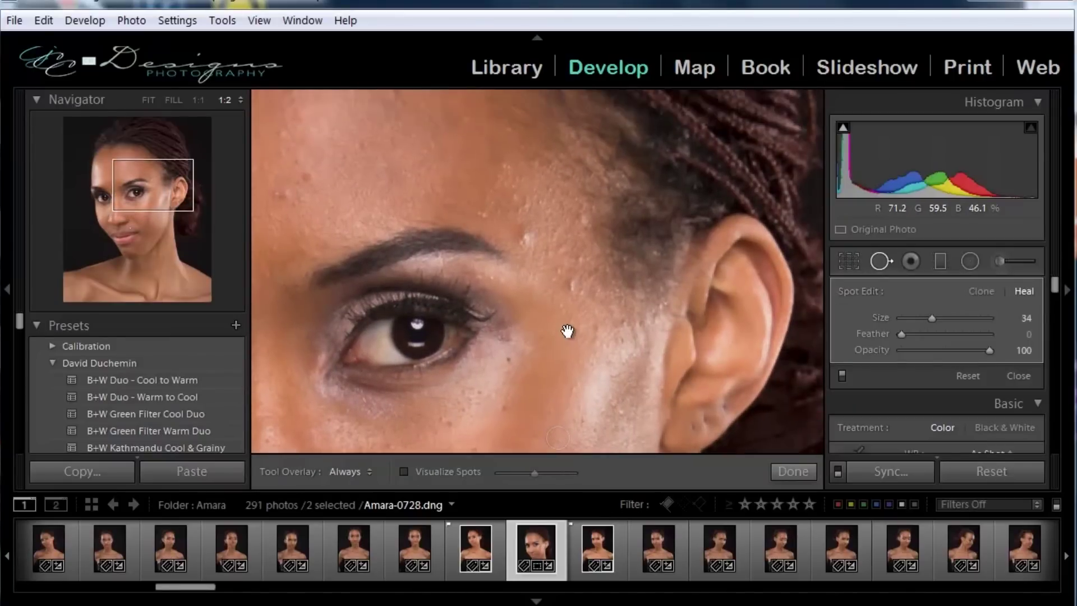
{"action": "left_click", "coordinate": [575, 294]}
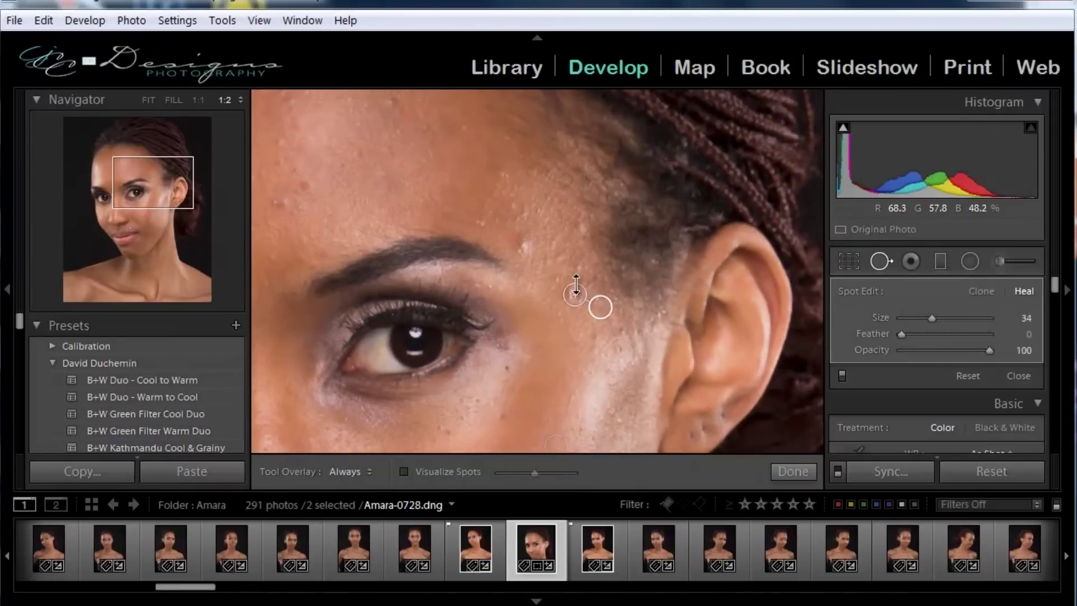
{"action": "left_click", "coordinate": [553, 222]}
{"action": "left_click", "coordinate": [581, 224]}
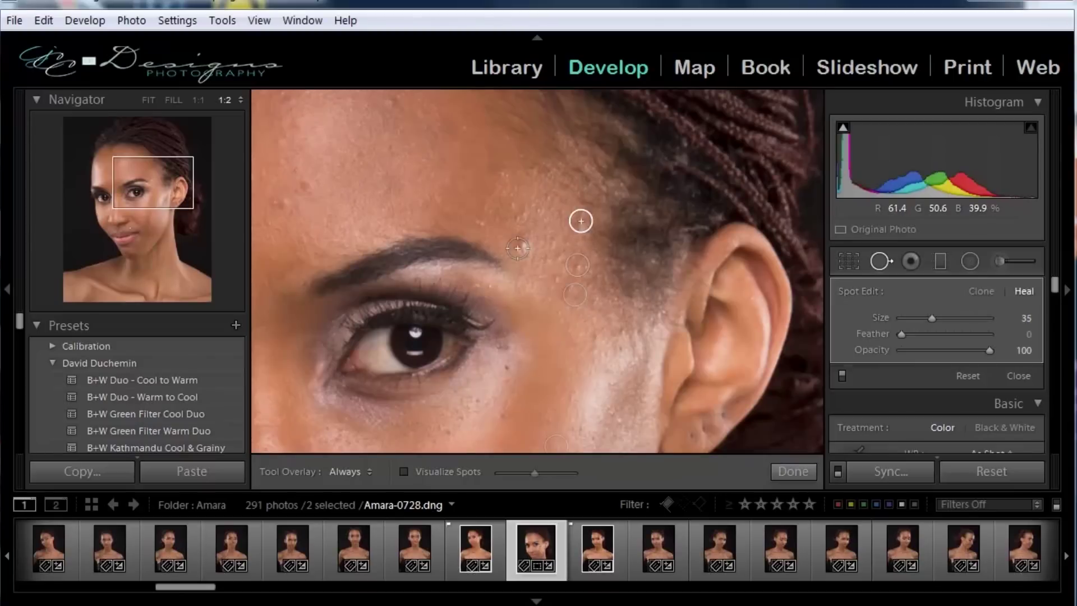
{"action": "left_click", "coordinate": [524, 246]}
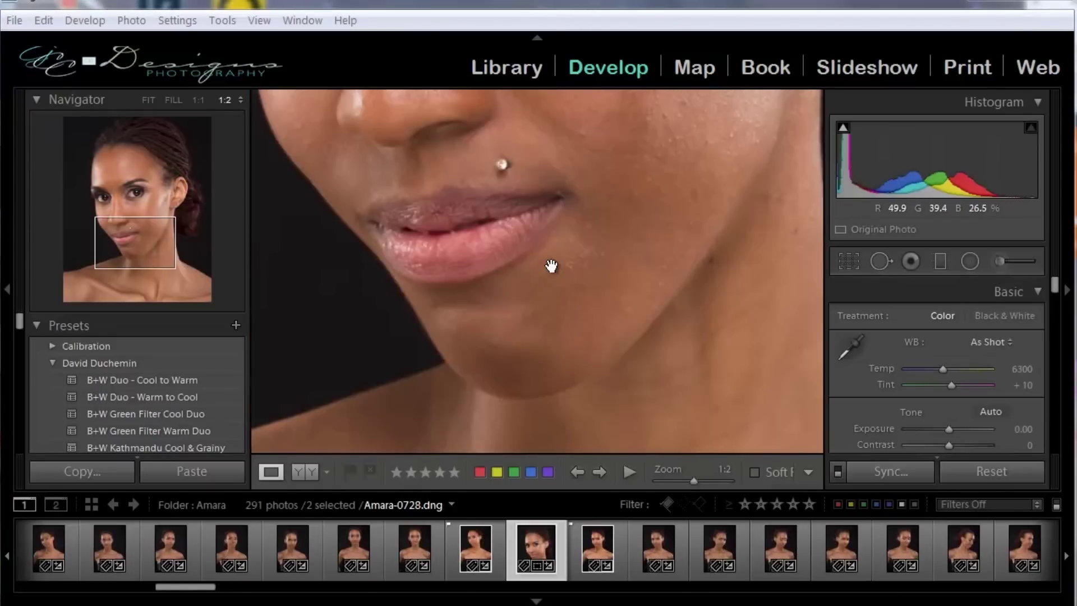
Examine the healed skin around the chin, cheeks and nose up close, and return to the full portrait.
{"action": "left_click", "coordinate": [553, 313]}
{"action": "left_click", "coordinate": [532, 321]}
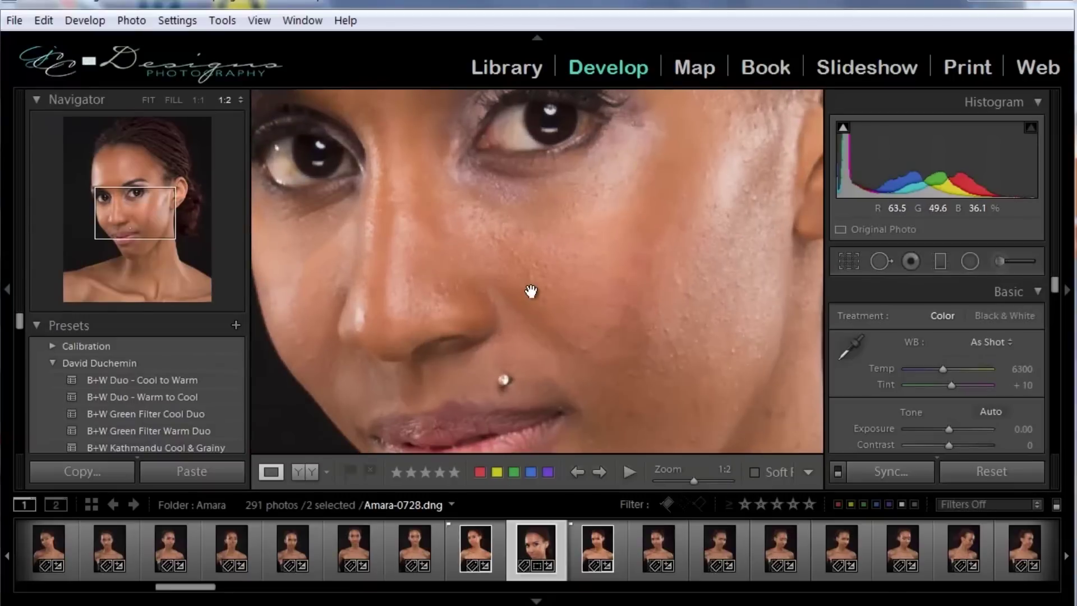
{"action": "left_click", "coordinate": [519, 291]}
{"action": "left_click", "coordinate": [524, 331]}
{"action": "left_click_drag", "start_coordinate": [523, 333], "coordinate": [557, 435]}
{"action": "left_click", "coordinate": [473, 287]}
{"action": "left_click", "coordinate": [473, 287]}
{"action": "left_click", "coordinate": [474, 296]}
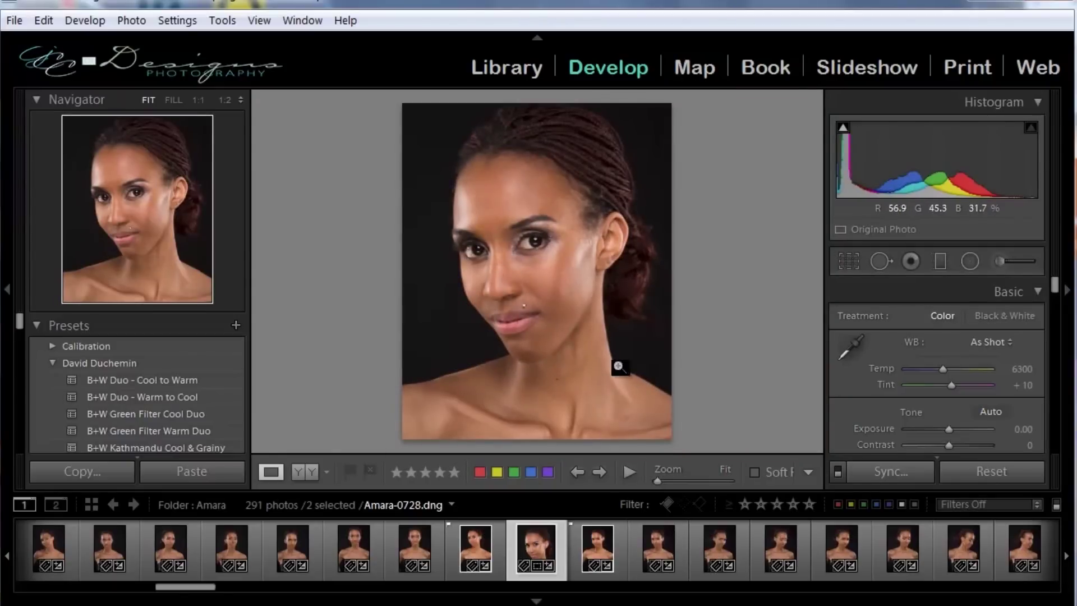
Reset the Adjustment Brush effect sliders and set the brush's Clarity to −57.
{"action": "left_click", "coordinate": [1004, 258]}
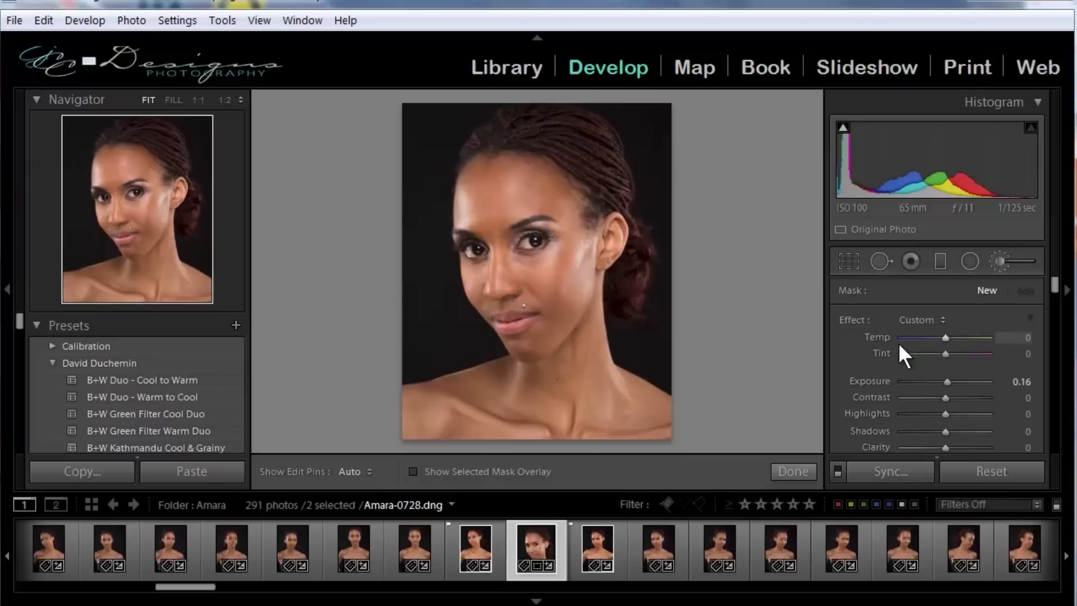
{"action": "double_click", "coordinate": [851, 315]}
{"action": "scroll", "coordinate": [870, 379], "scroll_direction": "down", "scroll_amount": 2}
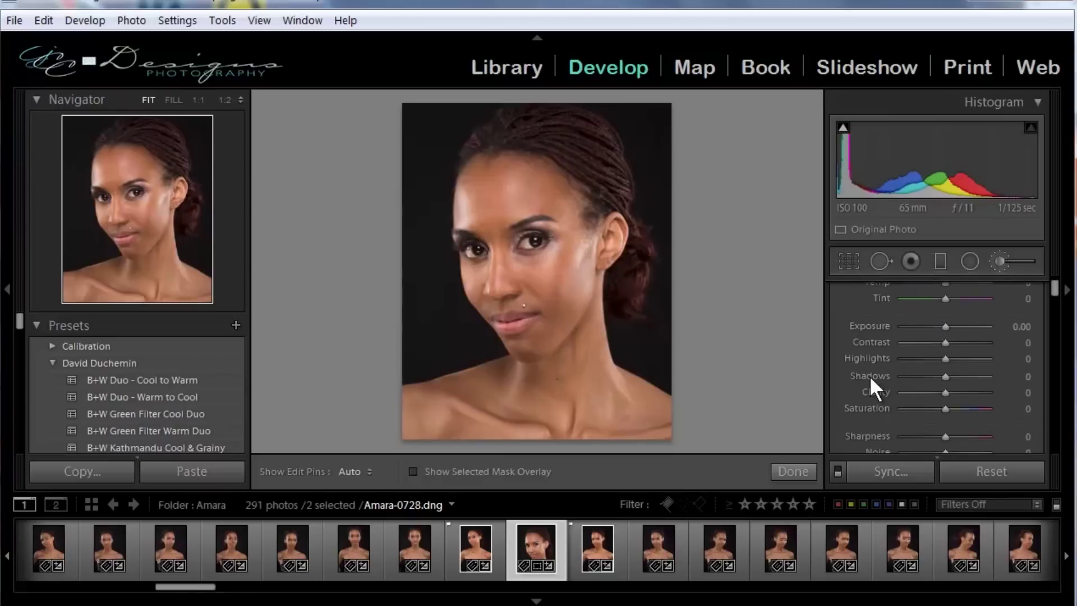
{"action": "scroll", "coordinate": [871, 377], "scroll_direction": "down", "scroll_amount": 2}
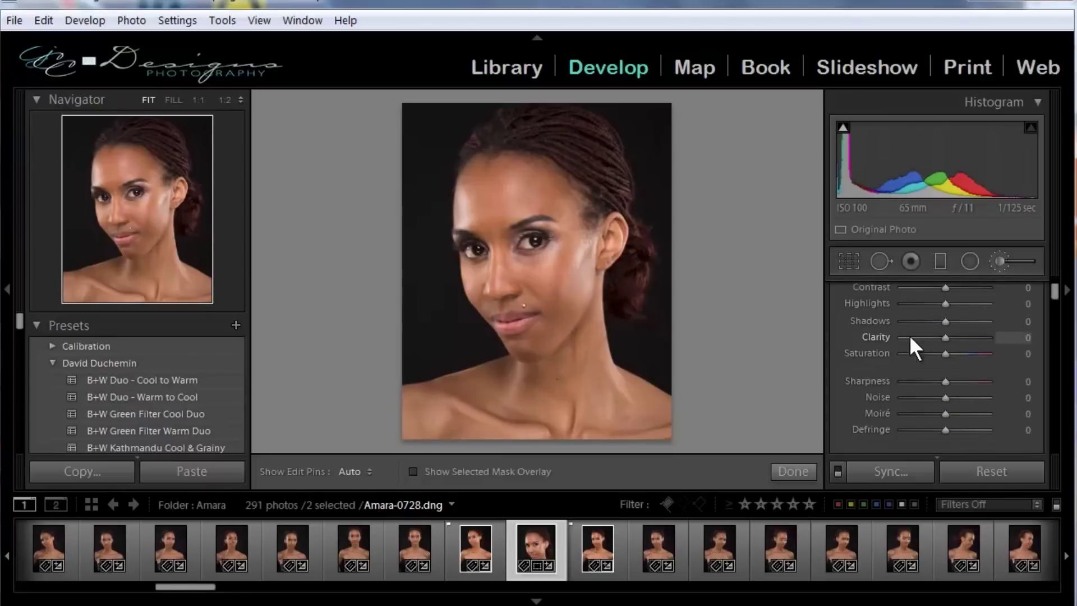
{"action": "left_click_drag", "start_coordinate": [946, 337], "coordinate": [930, 338]}
{"action": "mouse_move", "coordinate": [932, 338]}
{"action": "left_mouse_down"}
{"action": "mouse_move", "coordinate": [910, 339]}
{"action": "mouse_move", "coordinate": [922, 336]}
{"action": "left_mouse_up"}
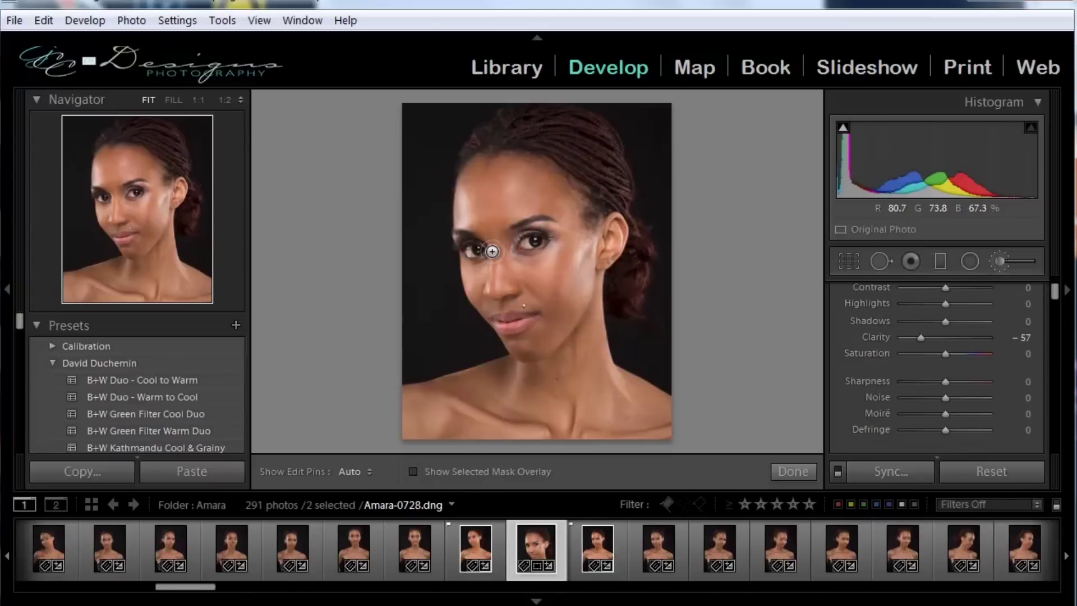
Toggle the edit pins off to view the brushed skin, and close the Adjustment Brush.
{"action": "key", "text": "h"}
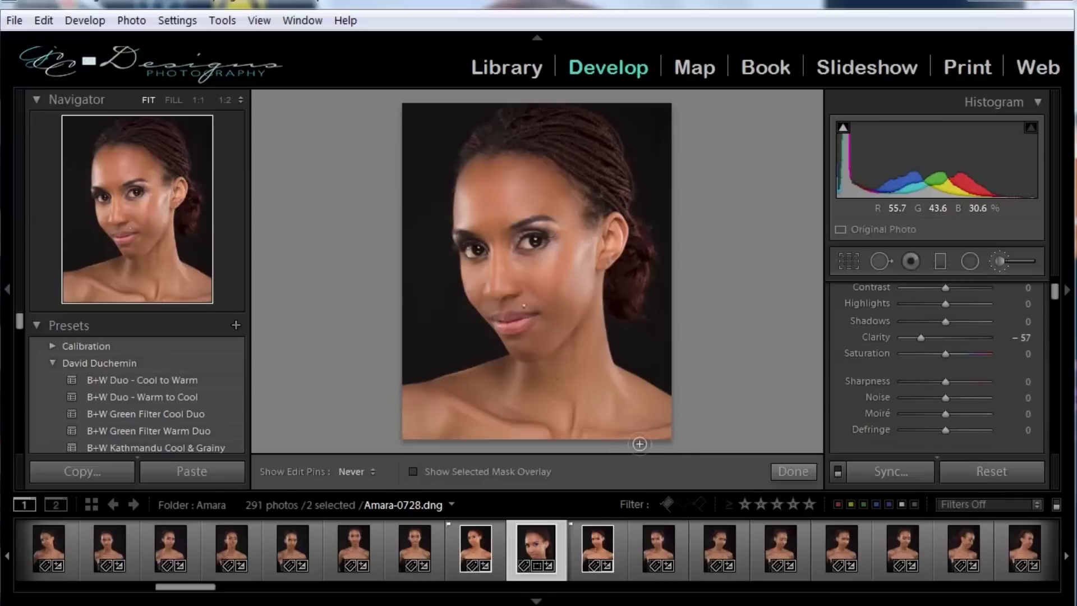
{"action": "key", "text": "h"}
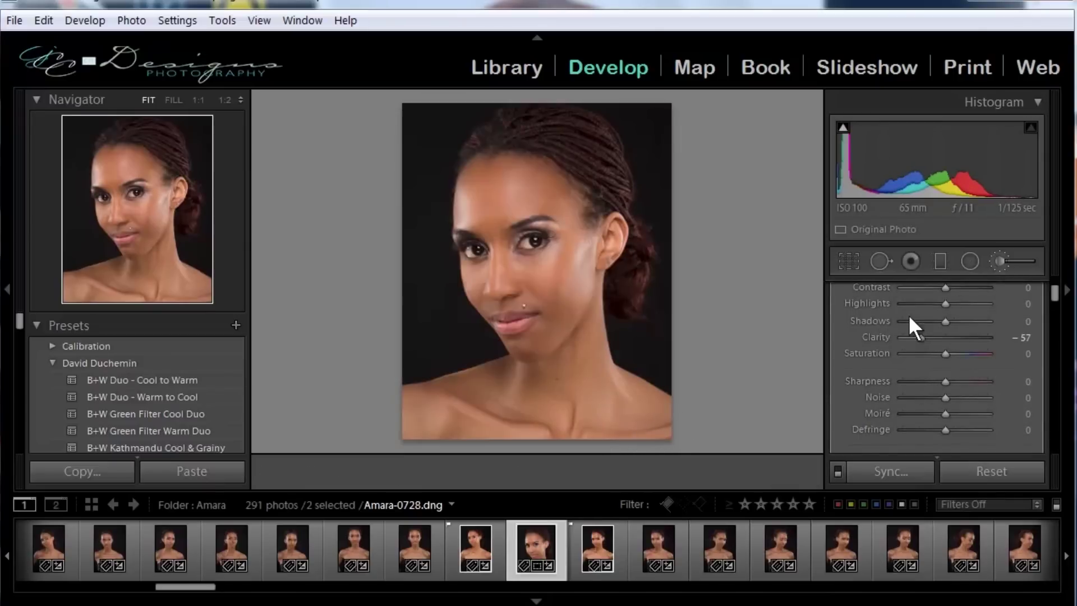
{"action": "key", "text": "k"}
Compare the retouched skin in the Before and After view, first close up on the face and eventually at full size.
{"action": "left_click", "coordinate": [511, 275]}
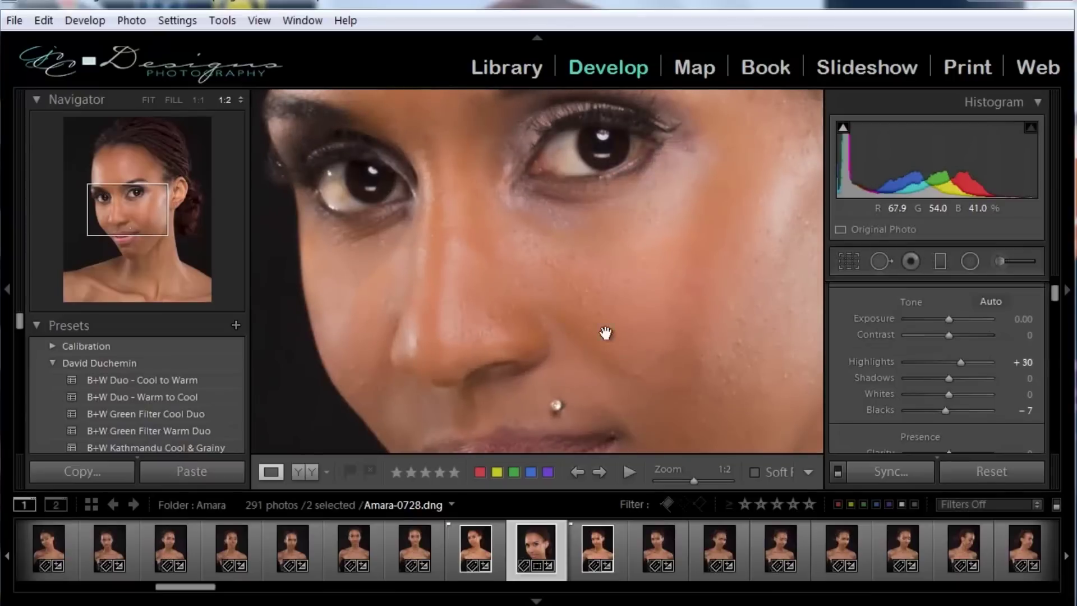
{"action": "left_click_drag", "start_coordinate": [683, 293], "coordinate": [611, 303]}
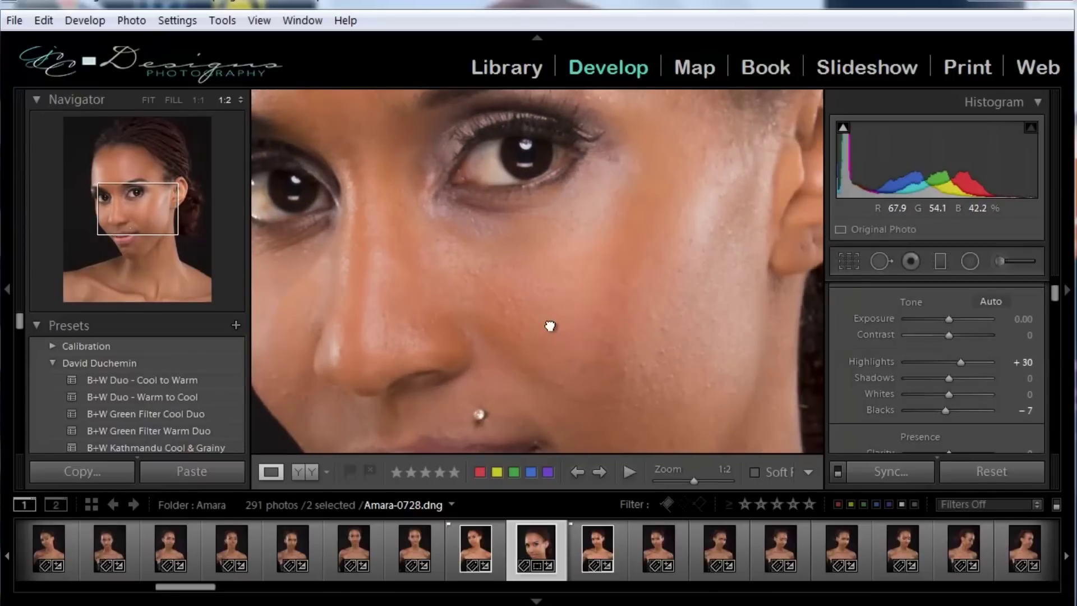
{"action": "left_click_drag", "start_coordinate": [550, 325], "coordinate": [637, 320]}
{"action": "left_click", "coordinate": [304, 475]}
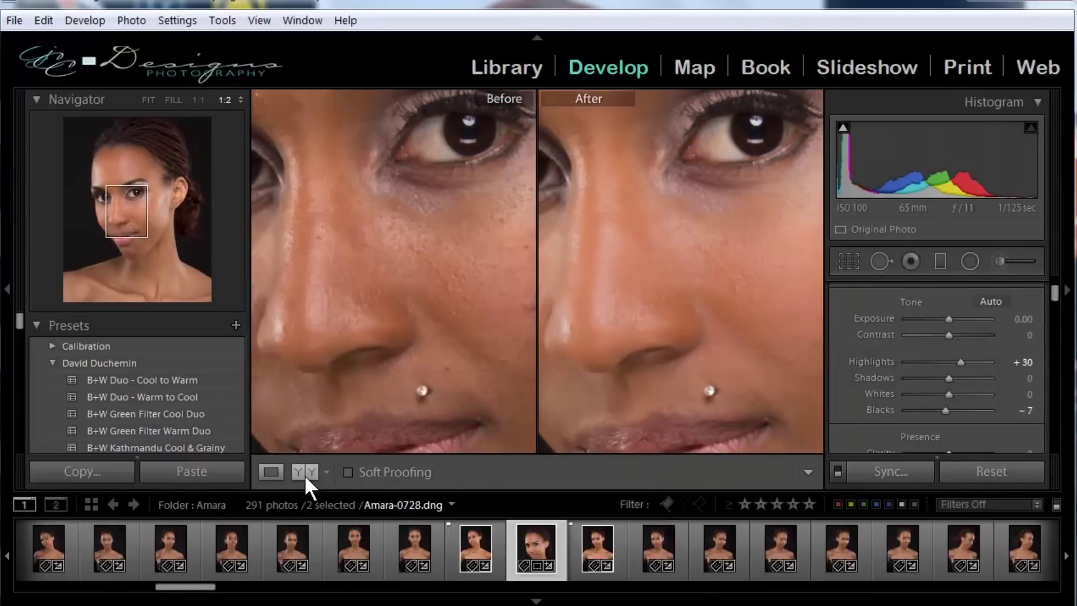
{"action": "left_click_drag", "start_coordinate": [721, 319], "coordinate": [674, 325]}
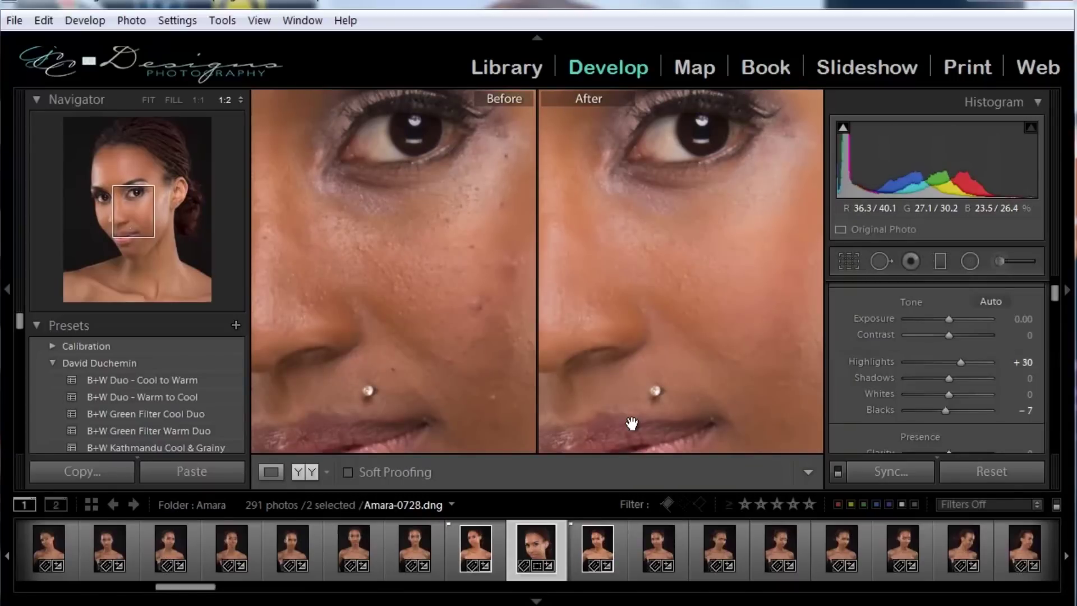
{"action": "left_click", "coordinate": [271, 471]}
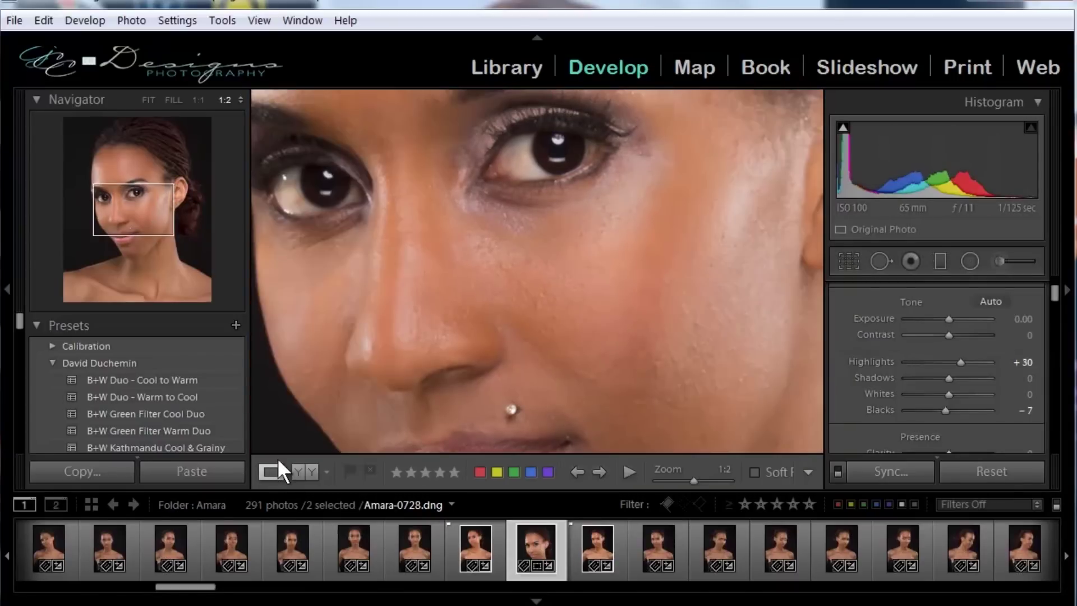
{"action": "left_click", "coordinate": [303, 472]}
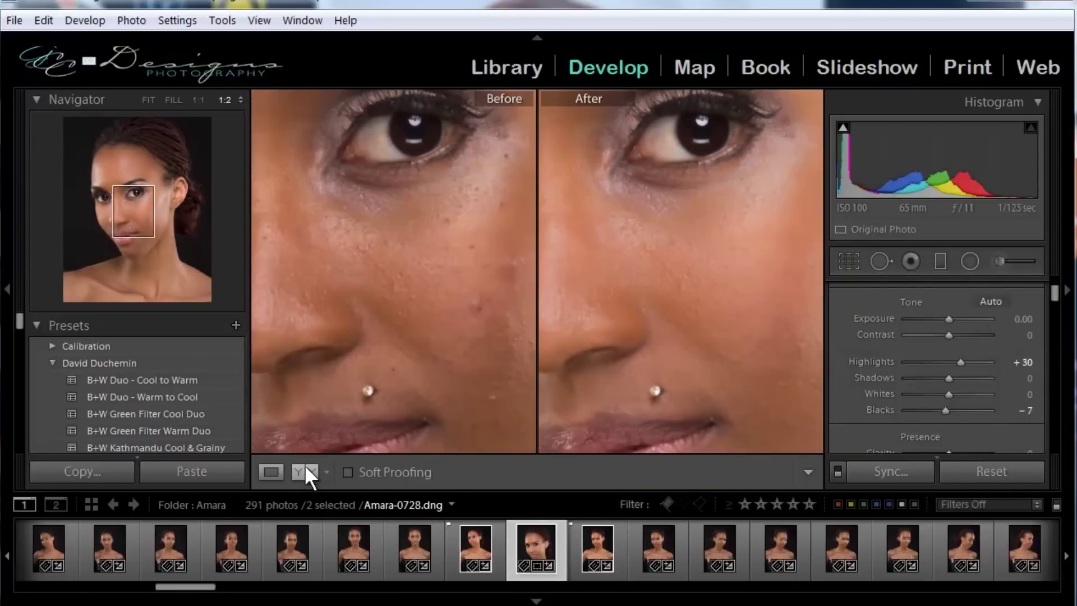
{"action": "left_click", "coordinate": [483, 321]}
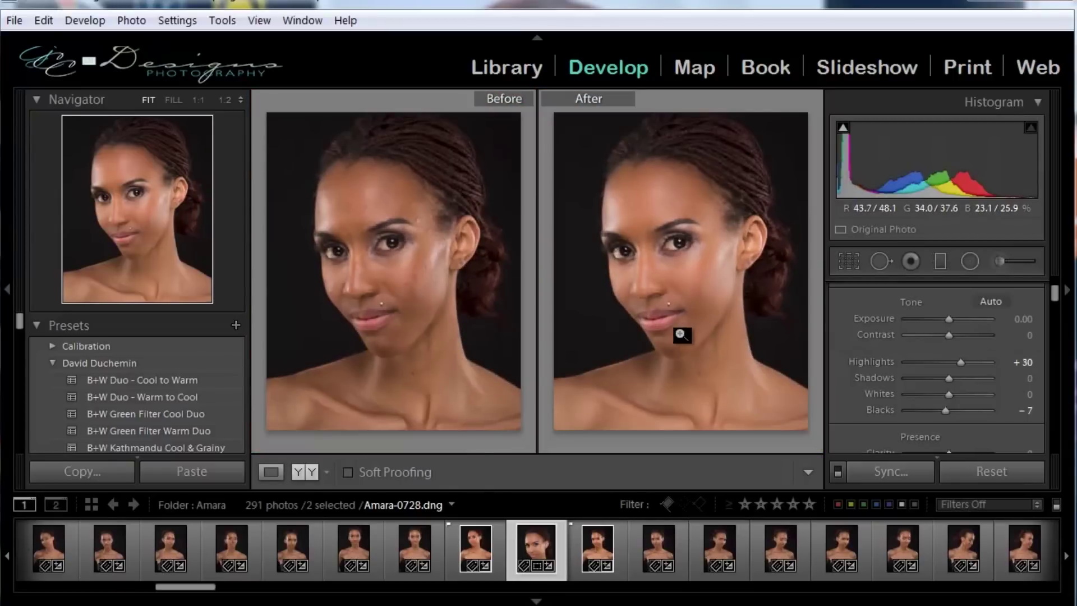
Try a slightly lower Orange saturation in the HSL adjustments and set the Orange luminance to −7.
{"action": "scroll", "coordinate": [867, 399], "scroll_direction": "down", "scroll_amount": 5}
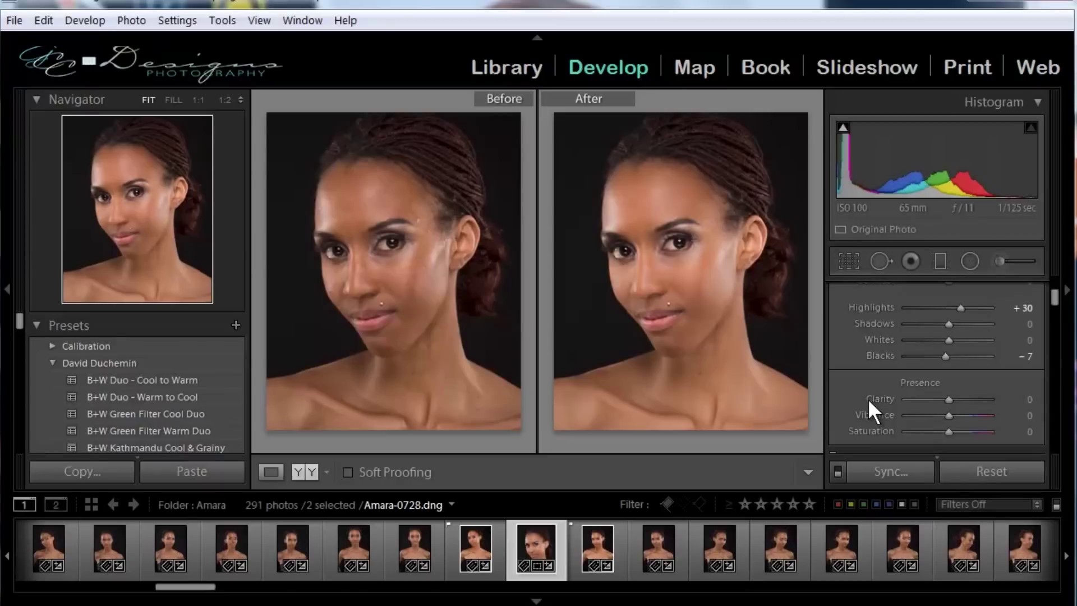
{"action": "scroll", "coordinate": [857, 406], "scroll_direction": "down", "scroll_amount": 5}
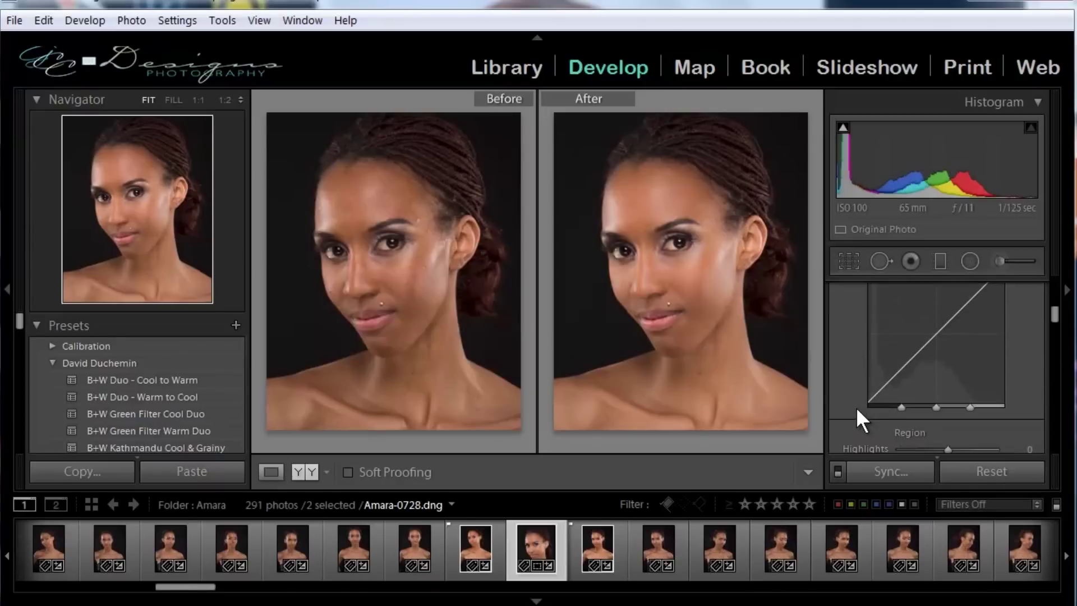
{"action": "scroll", "coordinate": [858, 418], "scroll_direction": "down", "scroll_amount": 2}
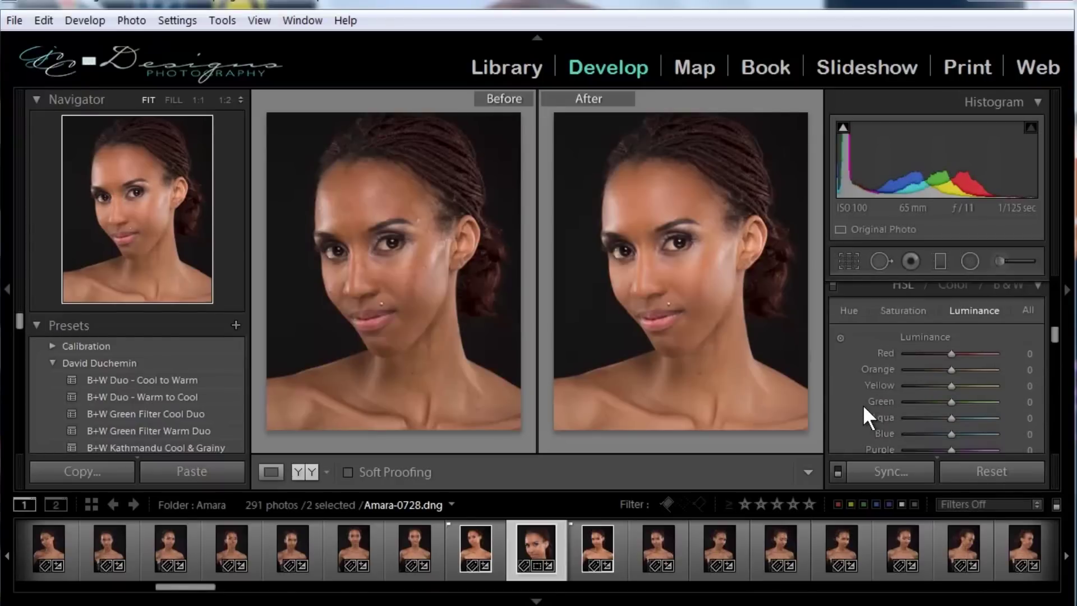
{"action": "left_click", "coordinate": [904, 309]}
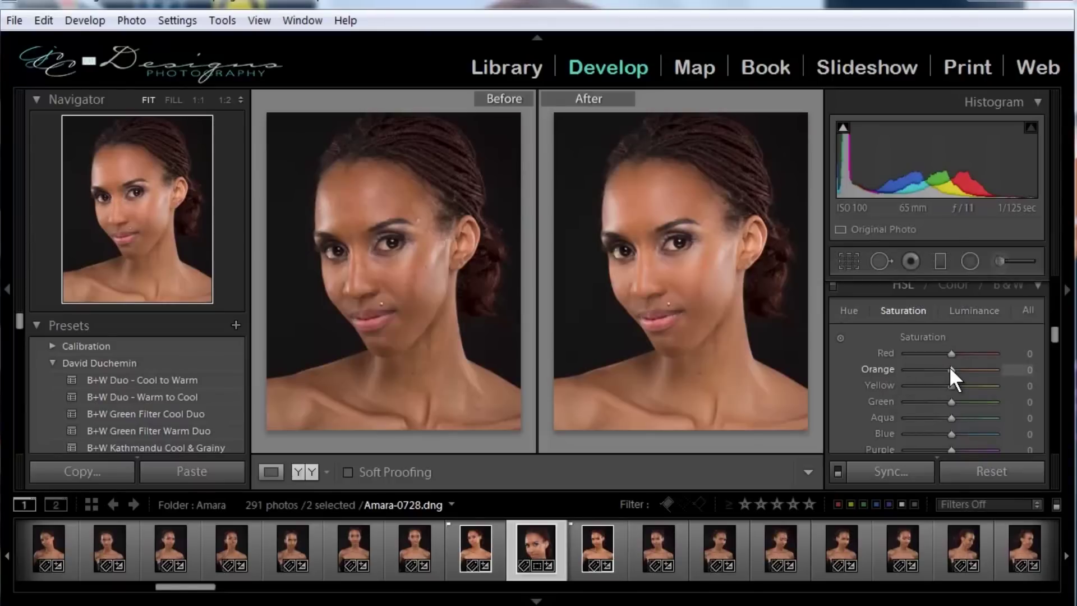
{"action": "mouse_move", "coordinate": [951, 368]}
{"action": "left_mouse_down"}
{"action": "mouse_move", "coordinate": [977, 366]}
{"action": "mouse_move", "coordinate": [948, 369]}
{"action": "left_mouse_up"}
{"action": "left_click", "coordinate": [970, 310]}
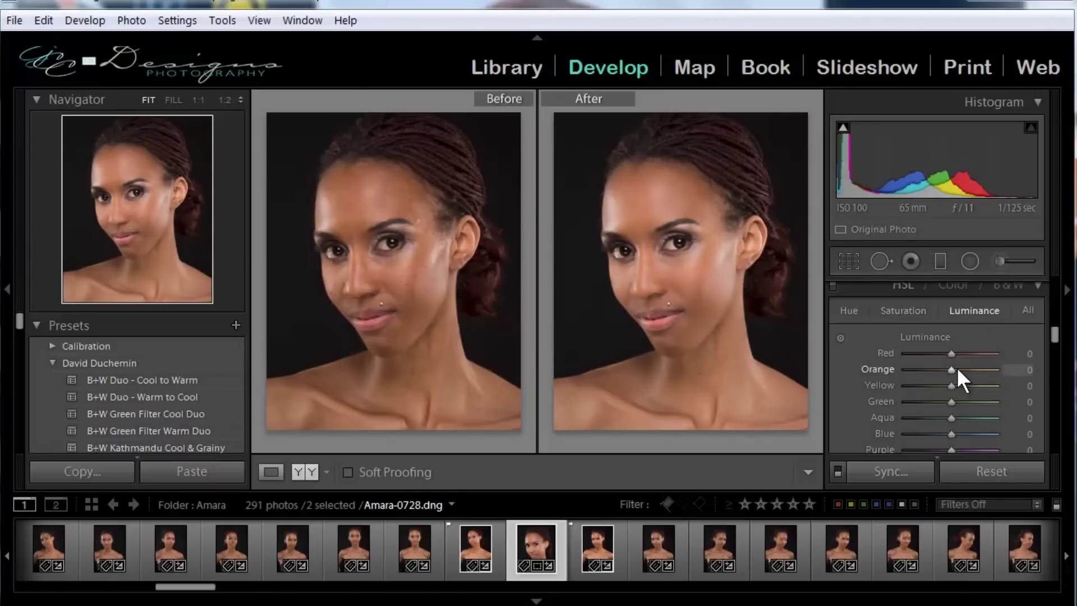
{"action": "left_click_drag", "start_coordinate": [951, 382], "coordinate": [949, 381]}
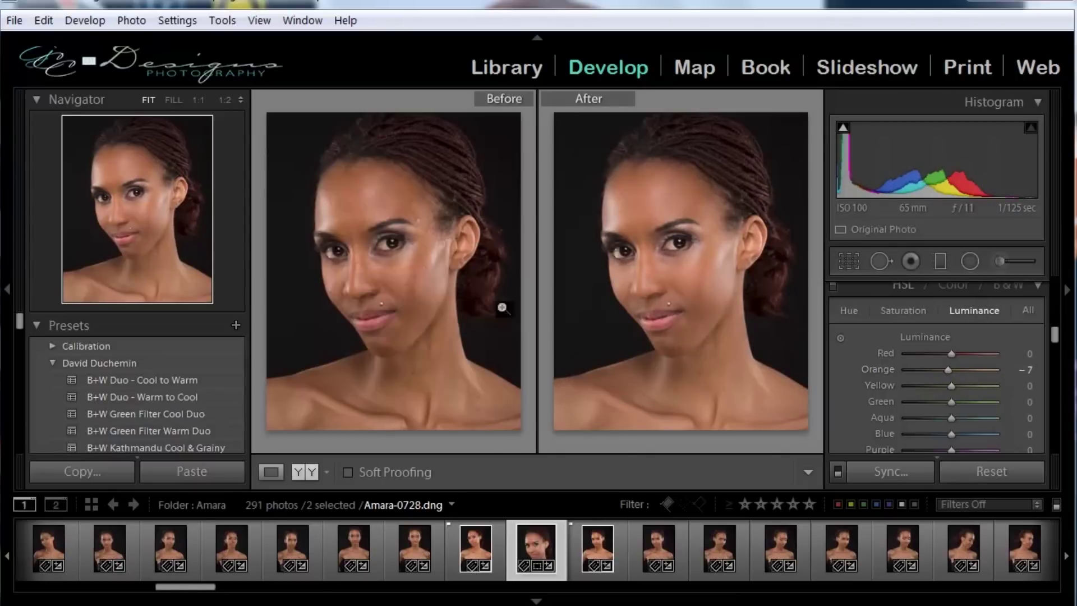
Compare the forehead, eyes and nose close up in the Before and After view, and return to the single full portrait.
{"action": "left_click", "coordinate": [649, 222]}
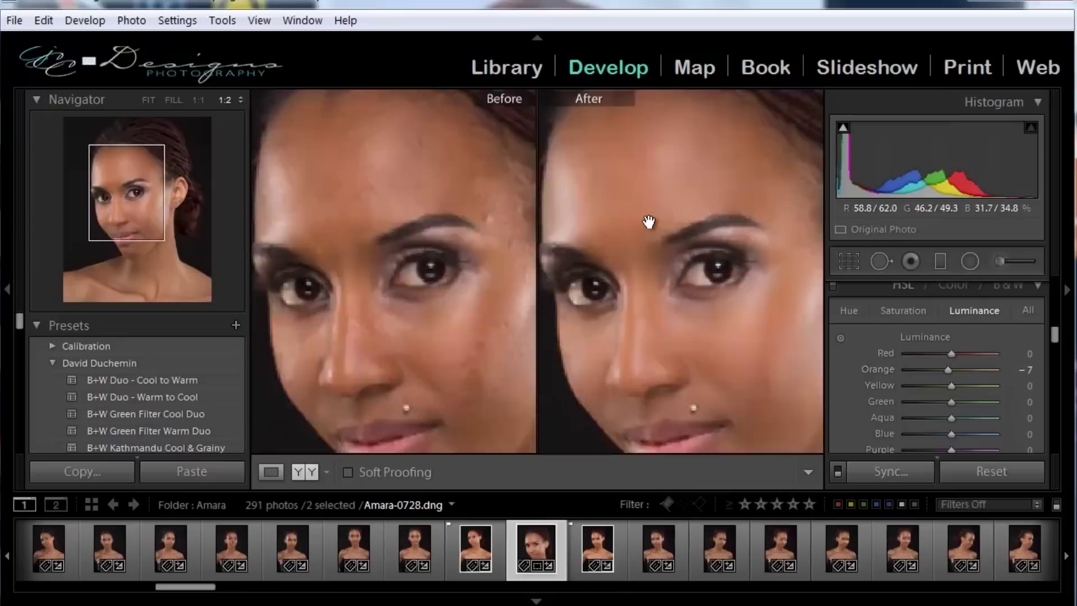
{"action": "left_click_drag", "start_coordinate": [623, 352], "coordinate": [632, 240]}
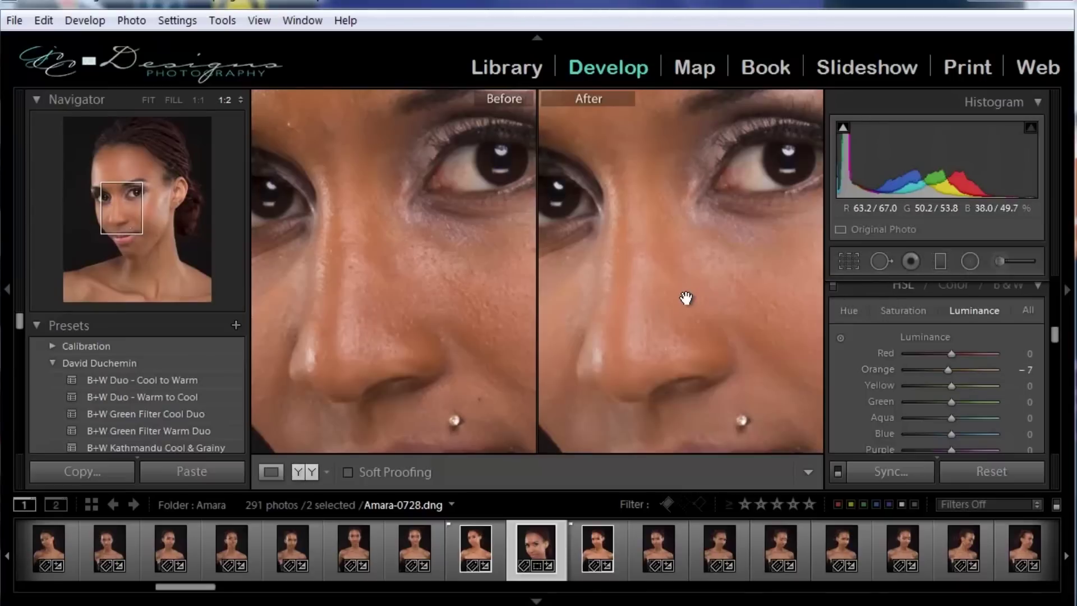
{"action": "left_click", "coordinate": [567, 409]}
{"action": "left_click", "coordinate": [274, 473]}
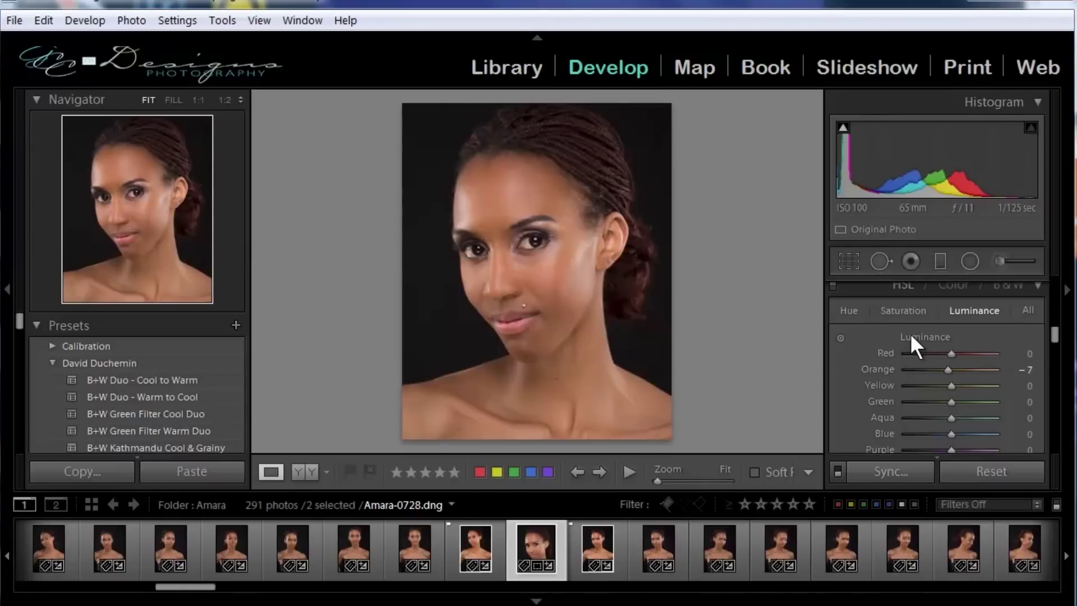
Open the Adjustment Brush for the eye area and reset all of its effect sliders.
{"action": "scroll", "coordinate": [876, 327], "scroll_direction": "up", "scroll_amount": 6}
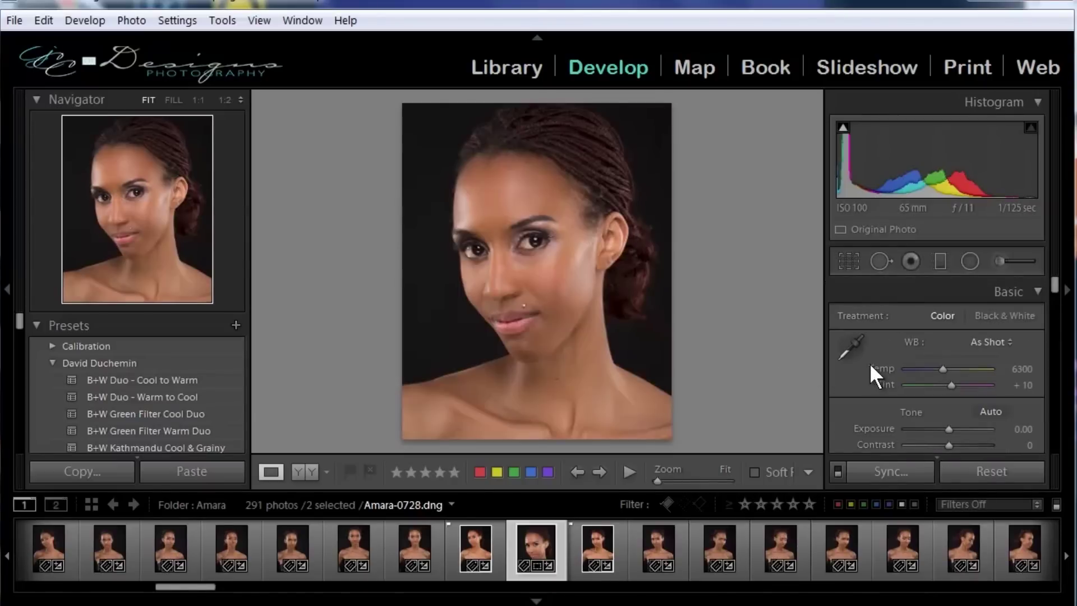
{"action": "left_click", "coordinate": [503, 255]}
{"action": "left_click_drag", "start_coordinate": [488, 250], "coordinate": [501, 323]}
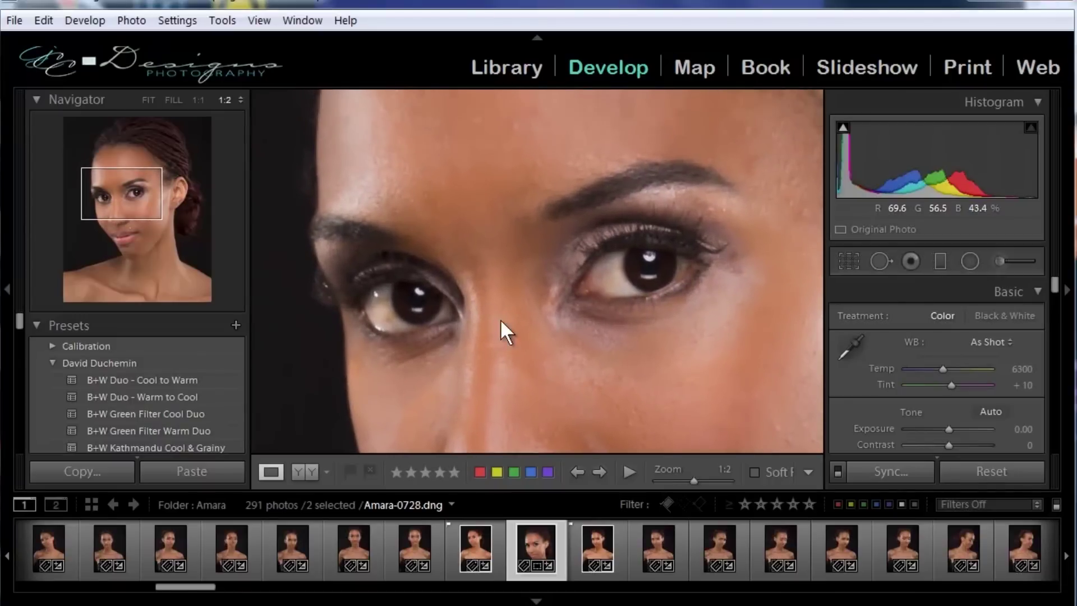
{"action": "left_click", "coordinate": [1000, 261]}
{"action": "double_click", "coordinate": [845, 317]}
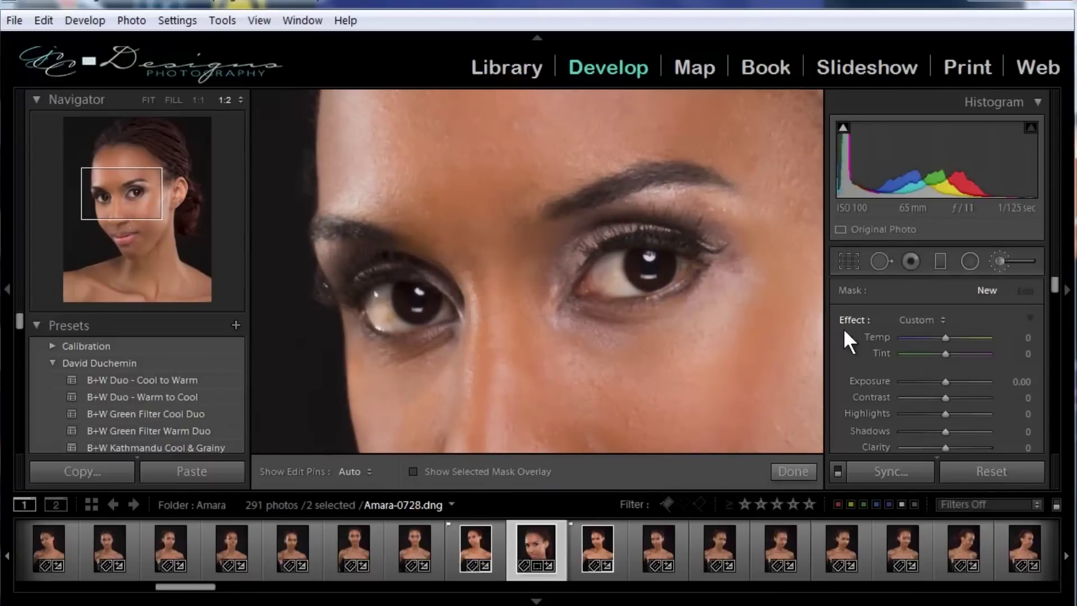
Set the Adjustment Brush's Exposure to 0.08 and its Clarity to −14.
{"action": "scroll", "coordinate": [857, 387], "scroll_direction": "down", "scroll_amount": 2}
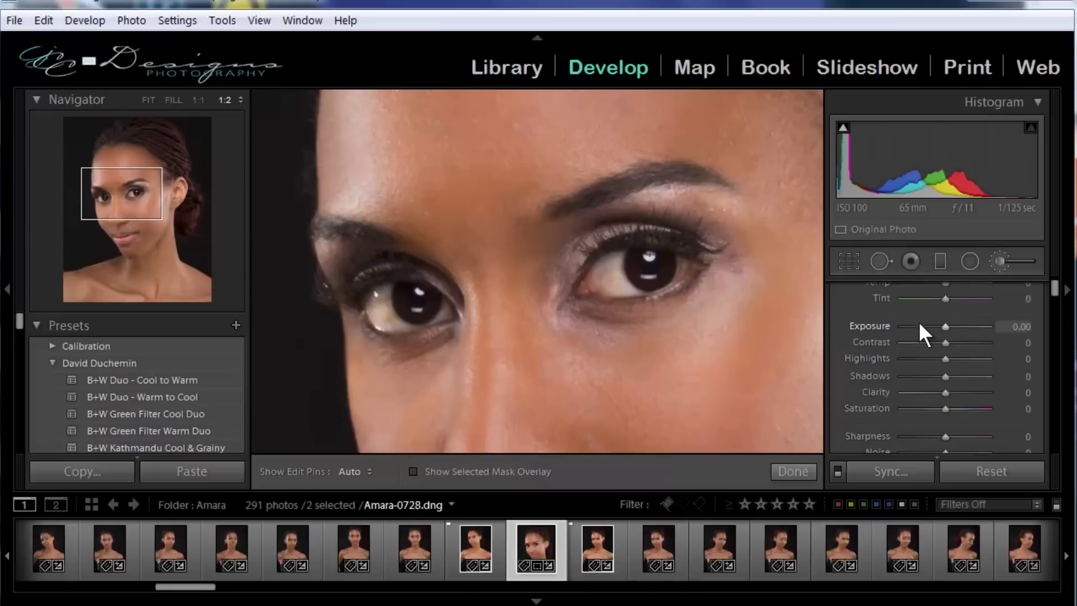
{"action": "left_click_drag", "start_coordinate": [943, 324], "coordinate": [945, 326]}
{"action": "left_click", "coordinate": [1022, 327]}
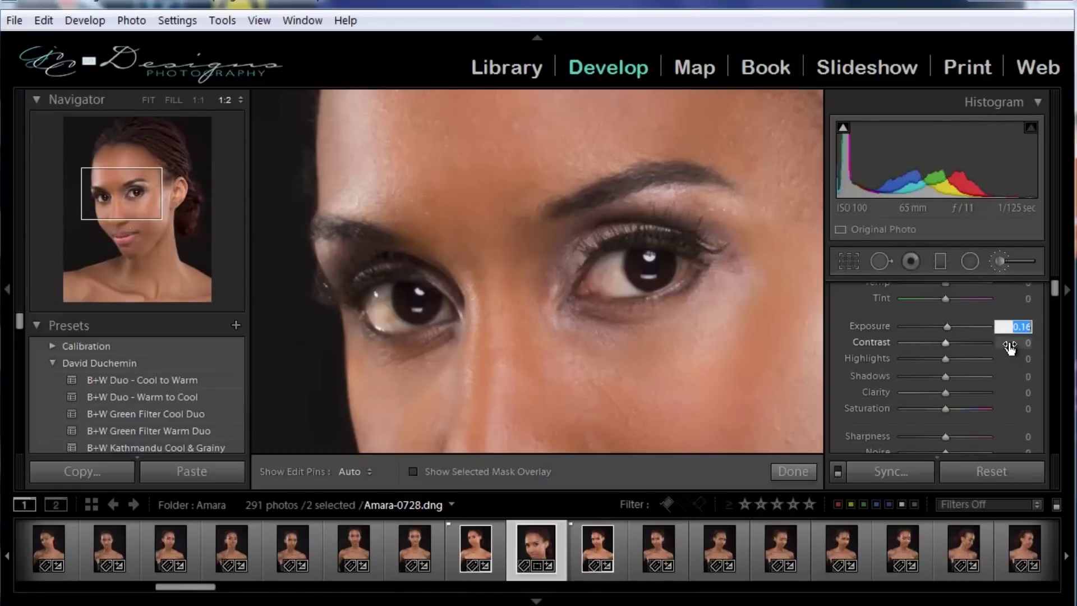
{"action": "type", "text": "08"}
{"action": "key", "text": "Return"}
{"action": "scroll", "coordinate": [985, 348], "scroll_direction": "up", "scroll_amount": 1}
{"action": "scroll", "coordinate": [896, 361], "scroll_direction": "down", "scroll_amount": 1}
{"action": "scroll", "coordinate": [889, 361], "scroll_direction": "down", "scroll_amount": 2}
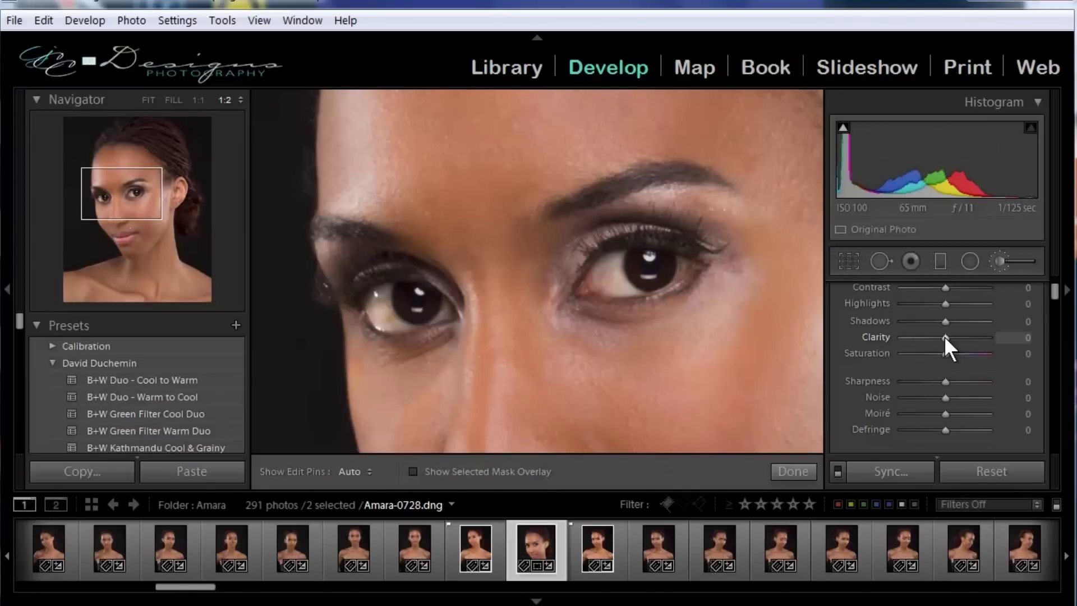
{"action": "left_click_drag", "start_coordinate": [944, 336], "coordinate": [939, 337]}
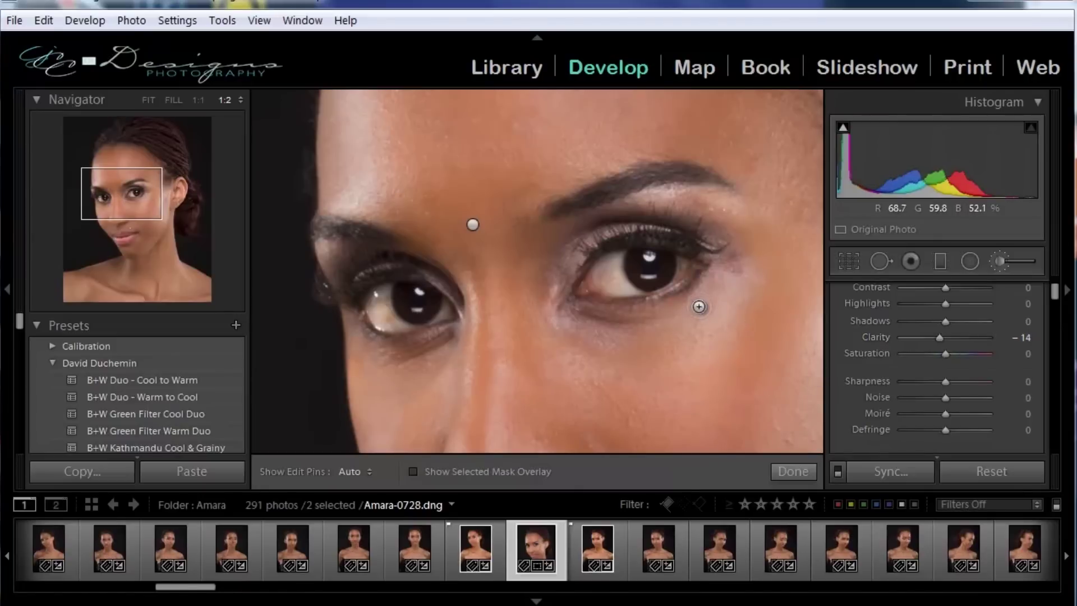
Brush the skin under both eyes, toggling the edit pins to check the painted area, and close the Adjustment Brush.
{"action": "key", "text": "h"}
{"action": "mouse_move", "coordinate": [624, 325]}
{"action": "left_mouse_down"}
{"action": "mouse_move", "coordinate": [737, 267]}
{"action": "mouse_move", "coordinate": [652, 333]}
{"action": "mouse_move", "coordinate": [584, 320]}
{"action": "mouse_move", "coordinate": [623, 344]}
{"action": "mouse_move", "coordinate": [740, 281]}
{"action": "mouse_move", "coordinate": [718, 295]}
{"action": "mouse_move", "coordinate": [736, 257]}
{"action": "mouse_move", "coordinate": [681, 344]}
{"action": "mouse_move", "coordinate": [752, 300]}
{"action": "mouse_move", "coordinate": [611, 335]}
{"action": "mouse_move", "coordinate": [572, 317]}
{"action": "mouse_move", "coordinate": [553, 284]}
{"action": "left_mouse_up"}
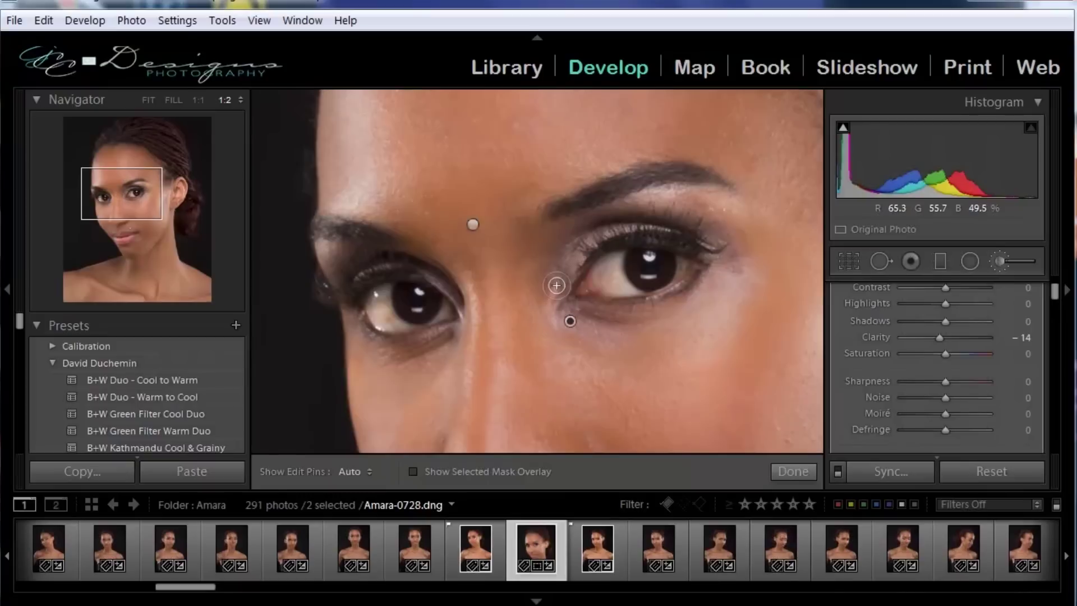
{"action": "key", "text": "h"}
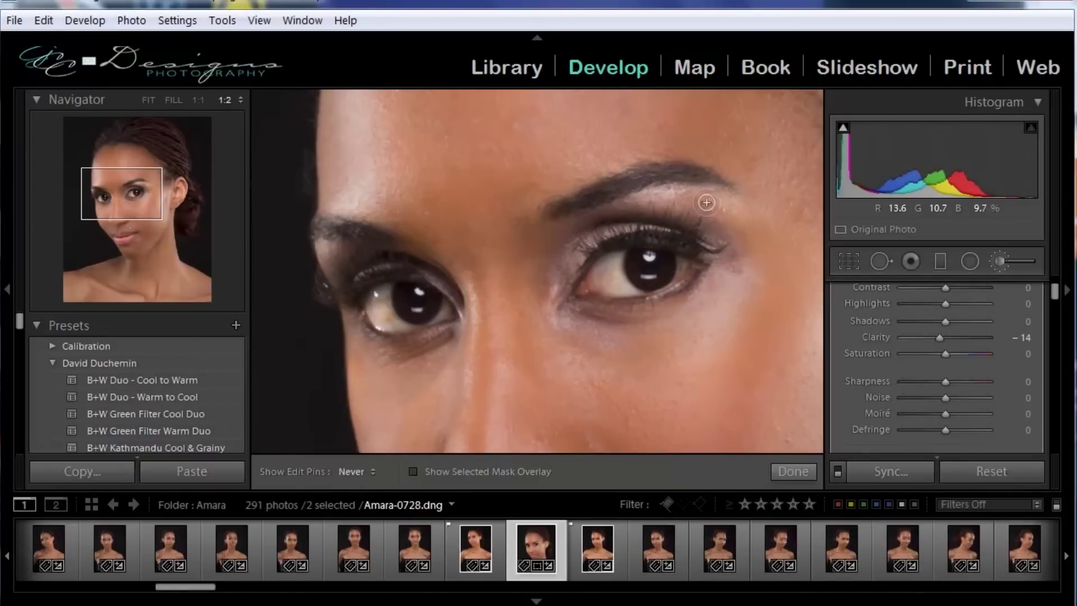
{"action": "key", "text": "h"}
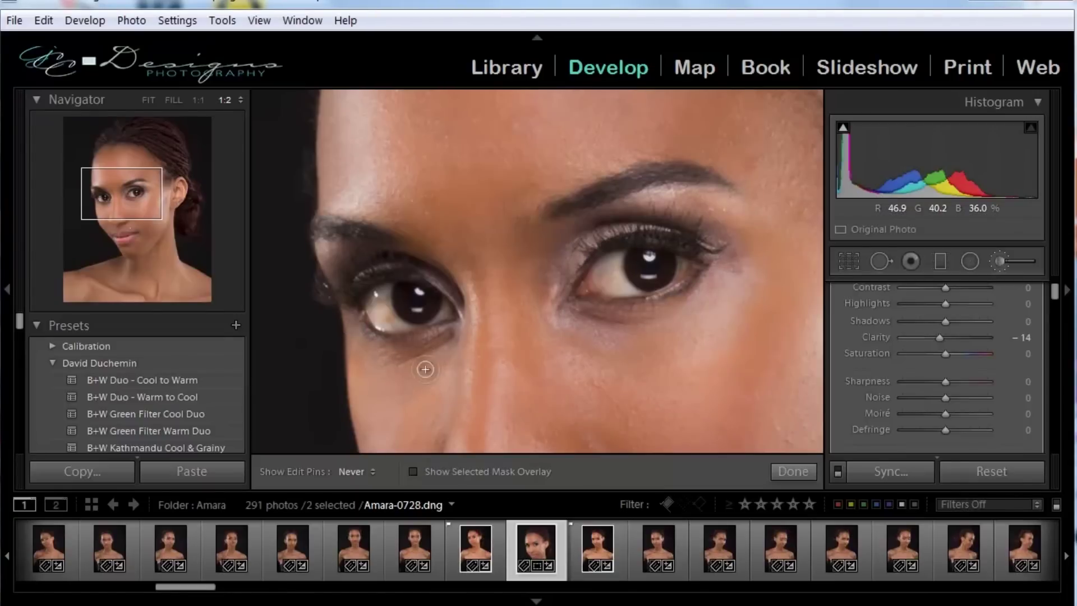
{"action": "key", "text": "h"}
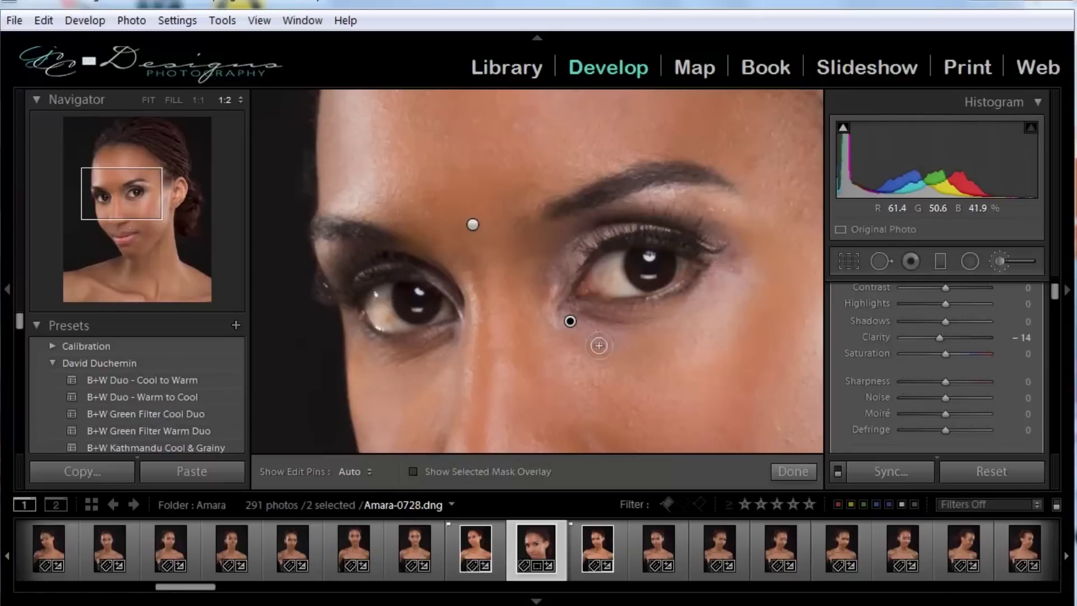
{"action": "left_click", "coordinate": [1003, 260]}
{"action": "mouse_move", "coordinate": [464, 389]}
{"action": "left_mouse_down"}
{"action": "mouse_move", "coordinate": [520, 362]}
{"action": "mouse_move", "coordinate": [500, 295]}
{"action": "mouse_move", "coordinate": [469, 343]}
{"action": "left_mouse_up"}
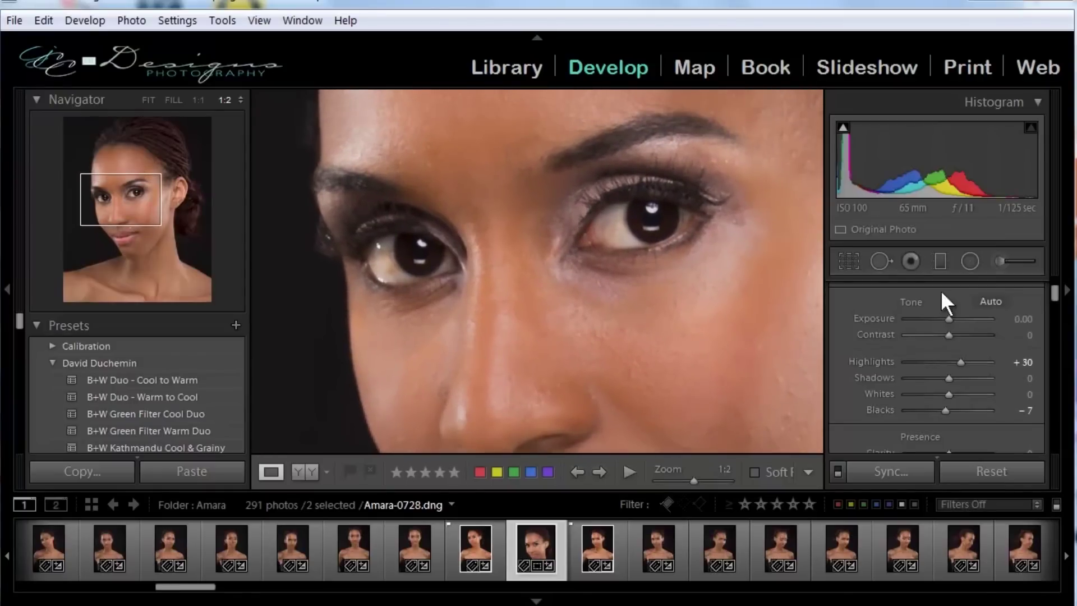
Reopen the Adjustment Brush, reset its Clarity to 0 and brush the whites of both eyes at Exposure 0.08.
{"action": "left_click", "coordinate": [1001, 260]}
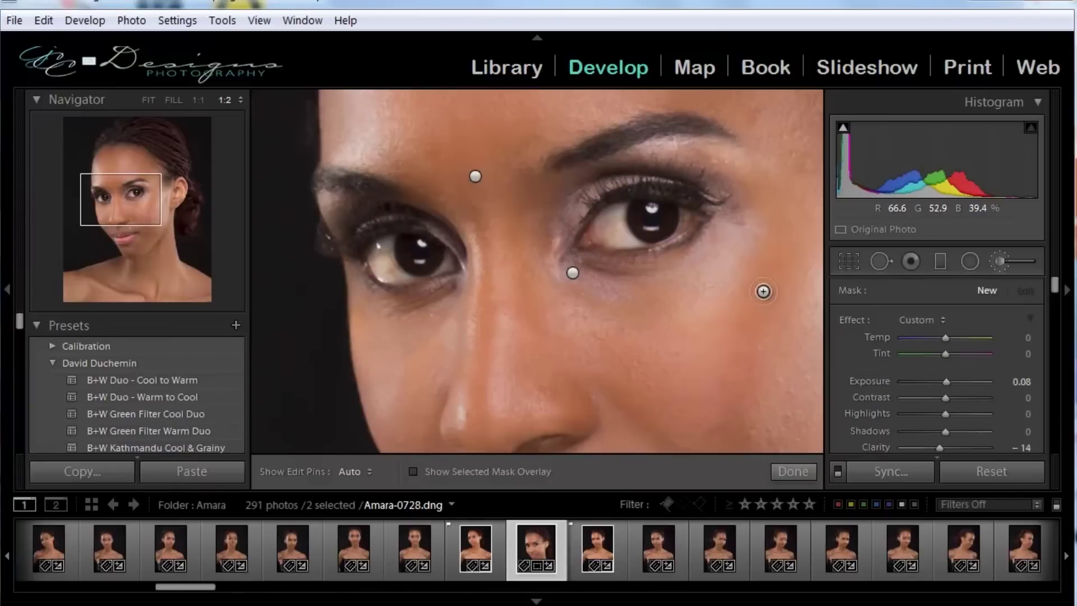
{"action": "scroll", "coordinate": [850, 337], "scroll_direction": "down", "scroll_amount": 2}
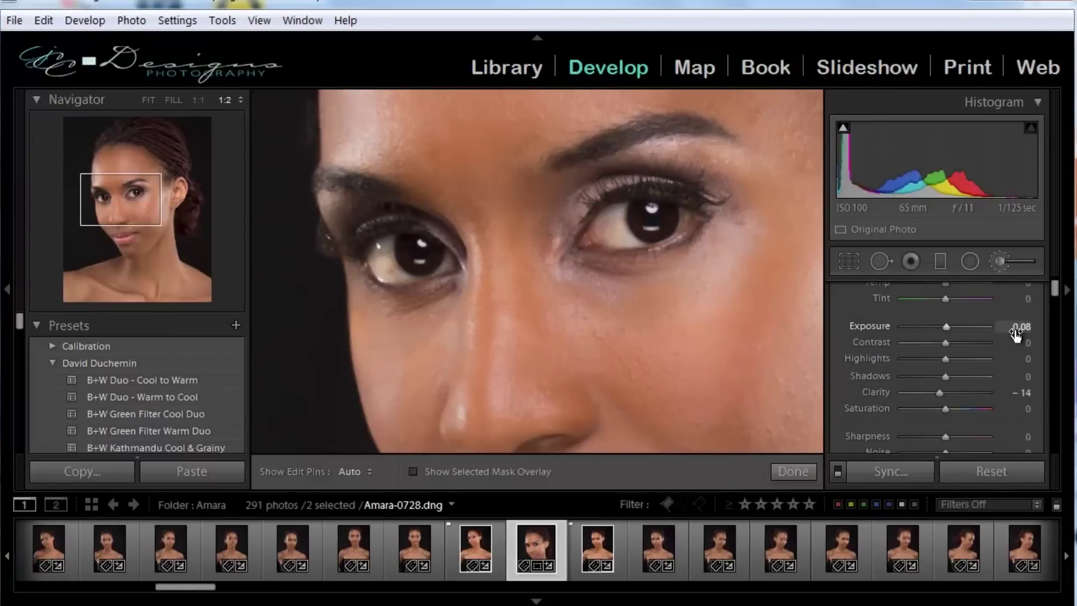
{"action": "double_click", "coordinate": [873, 388]}
{"action": "key", "text": "h"}
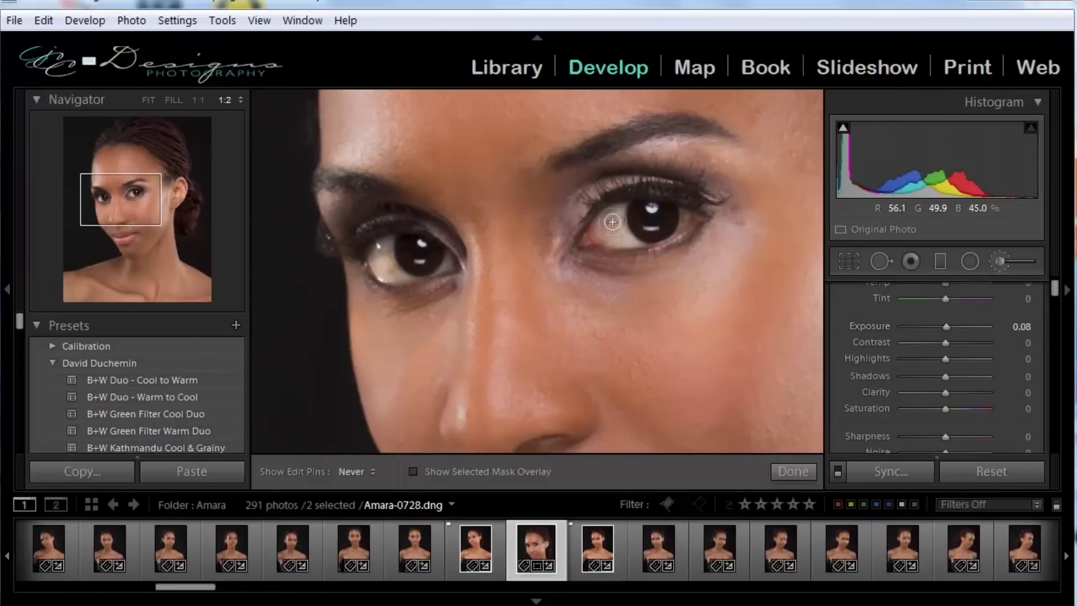
{"action": "key", "text": "h"}
{"action": "key", "text": "h"}
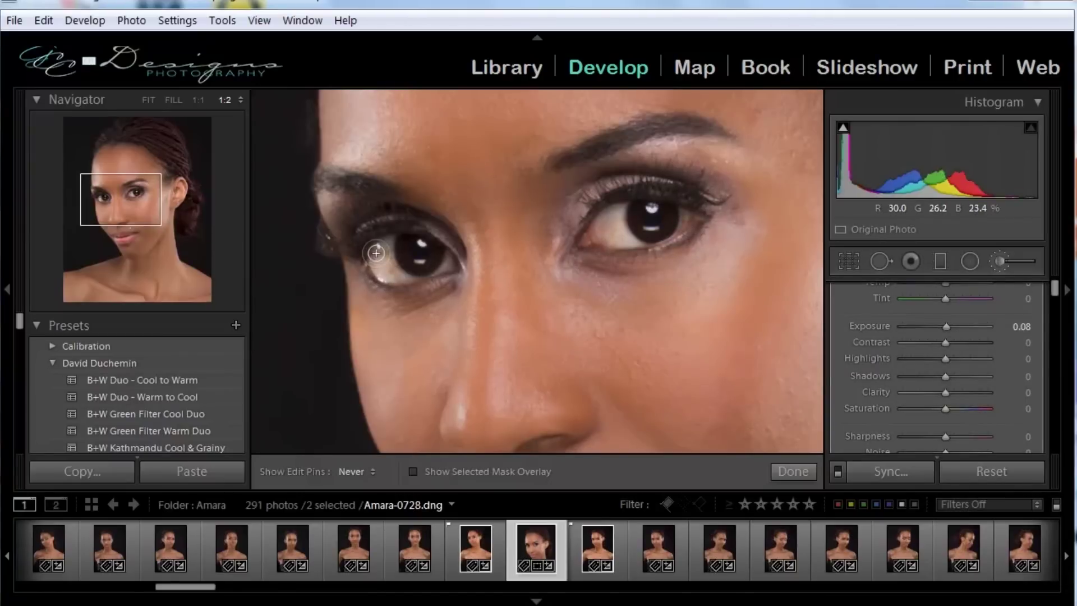
{"action": "key", "text": "h"}
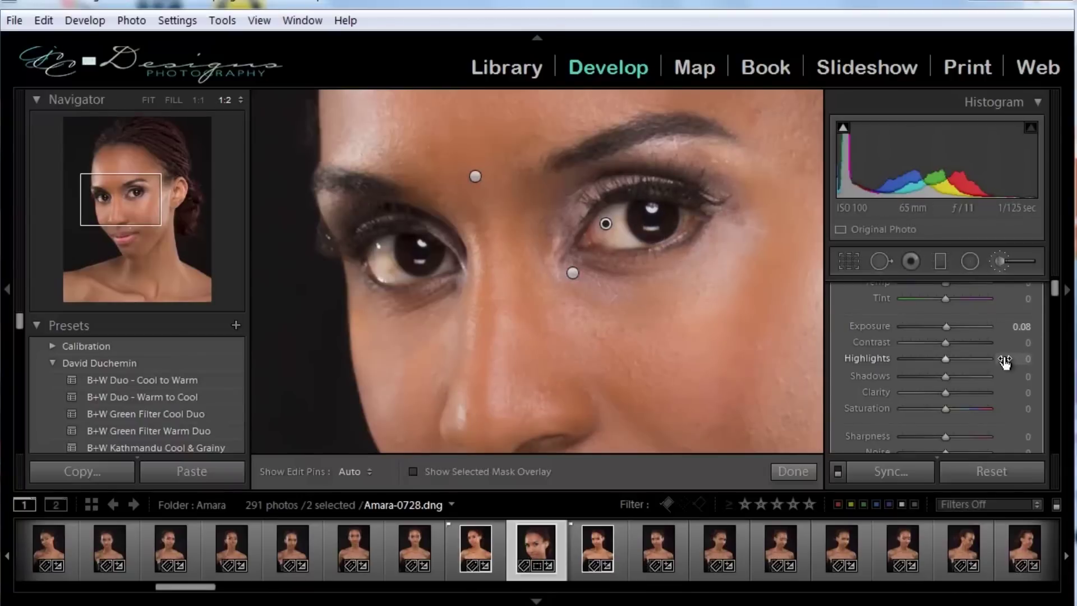
Start a new Adjustment Brush mask and set its Exposure to 0.23.
{"action": "scroll", "coordinate": [988, 373], "scroll_direction": "up", "scroll_amount": 2}
{"action": "left_click", "coordinate": [987, 289]}
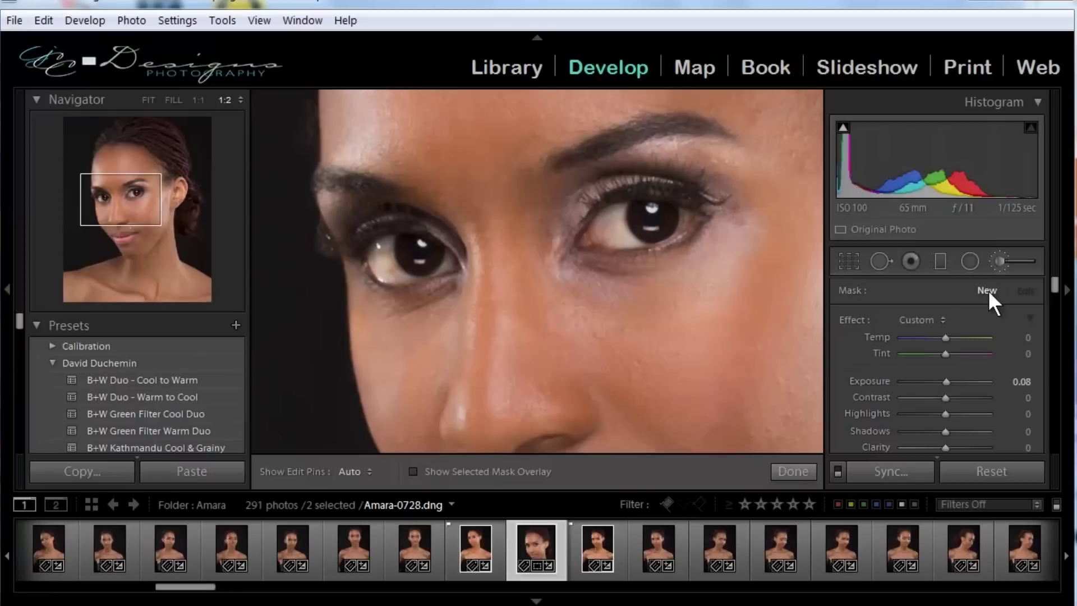
{"action": "scroll", "coordinate": [876, 388], "scroll_direction": "down", "scroll_amount": 2}
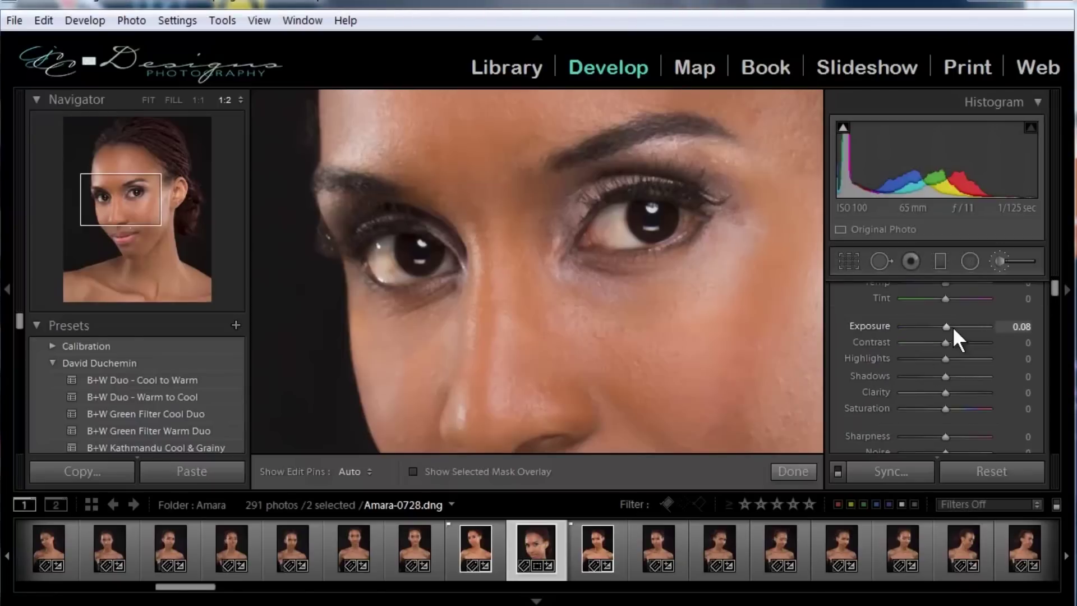
{"action": "left_click_drag", "start_coordinate": [945, 328], "coordinate": [947, 330]}
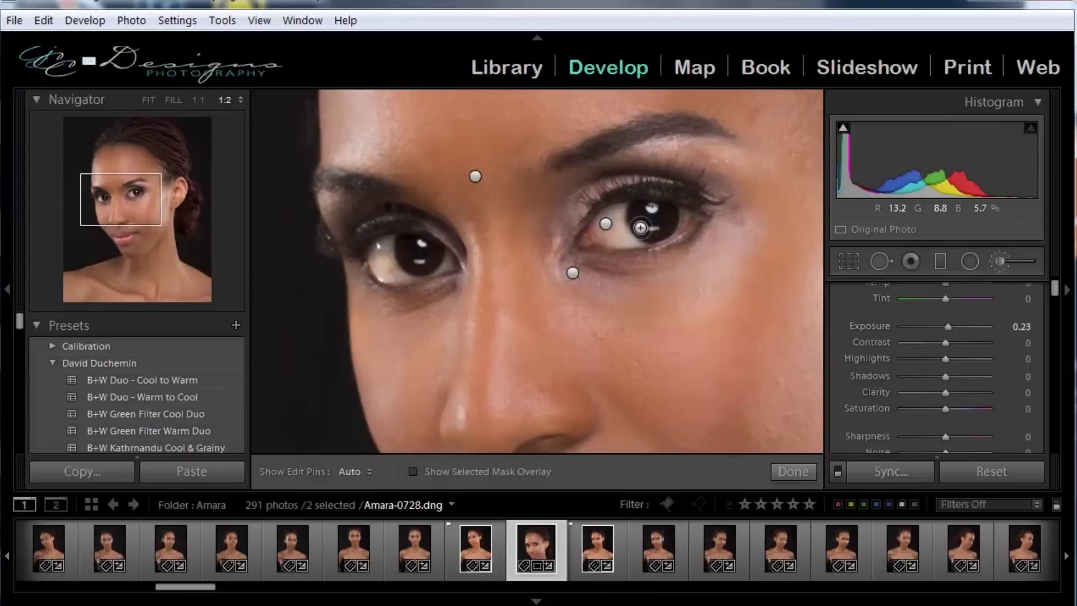
Brush the irises of both eyes, set that mask's Exposure to 0.31, and close the Adjustment Brush.
{"action": "key", "text": "h"}
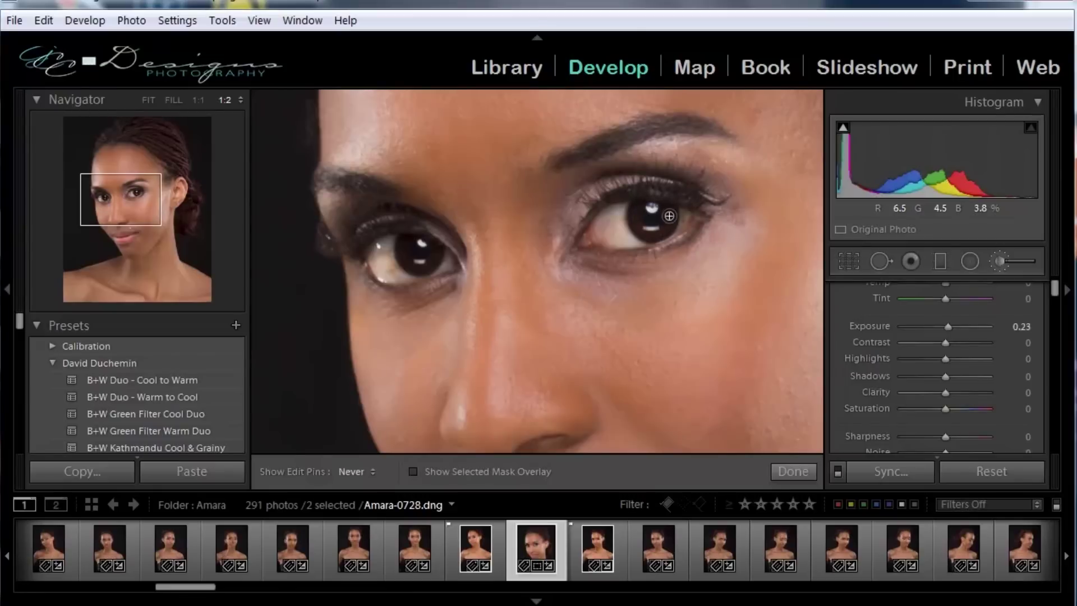
{"action": "key", "text": "h"}
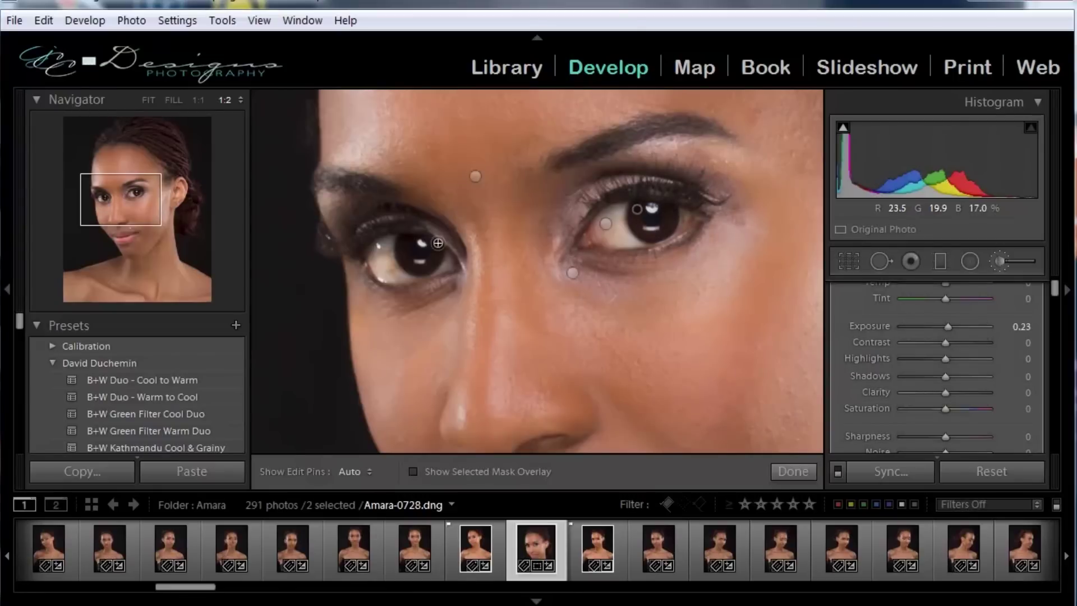
{"action": "key", "text": "h"}
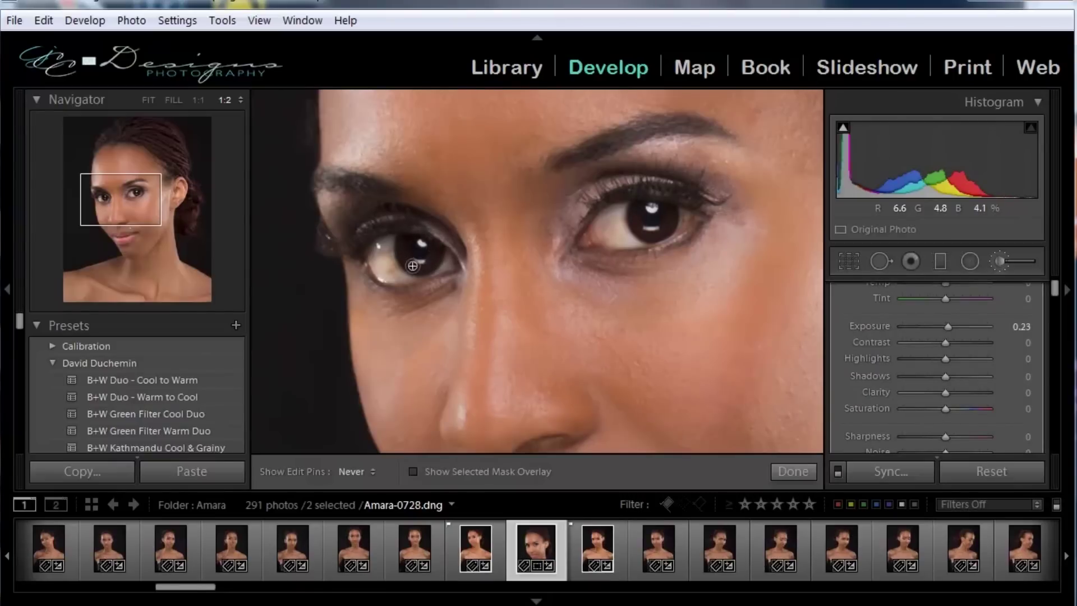
{"action": "key", "text": "h"}
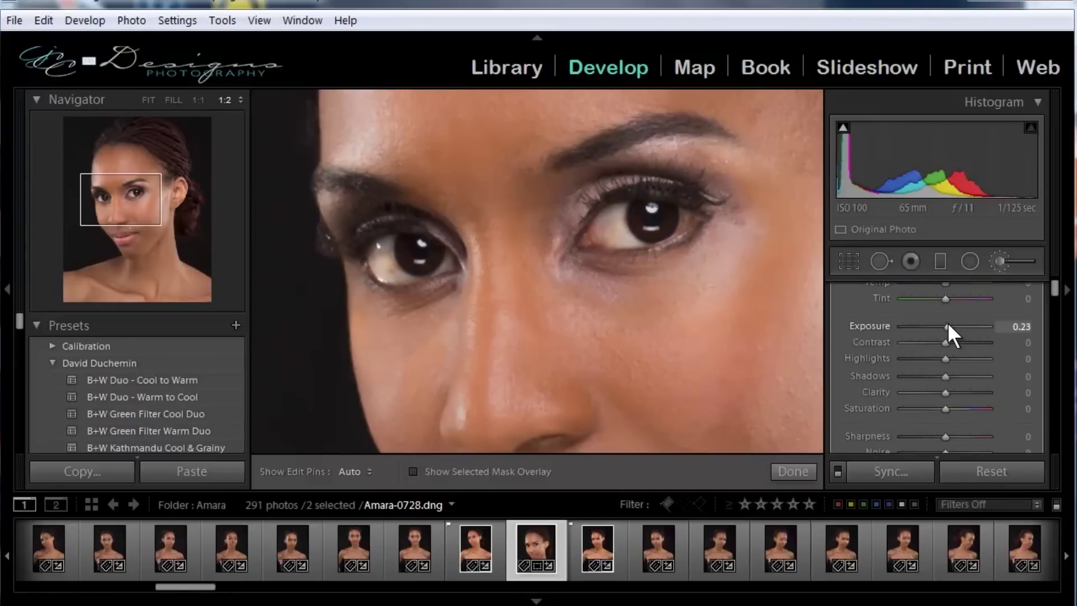
{"action": "mouse_move", "coordinate": [947, 323]}
{"action": "left_mouse_down"}
{"action": "mouse_move", "coordinate": [980, 314]}
{"action": "mouse_move", "coordinate": [884, 336]}
{"action": "mouse_move", "coordinate": [948, 326]}
{"action": "left_mouse_up"}
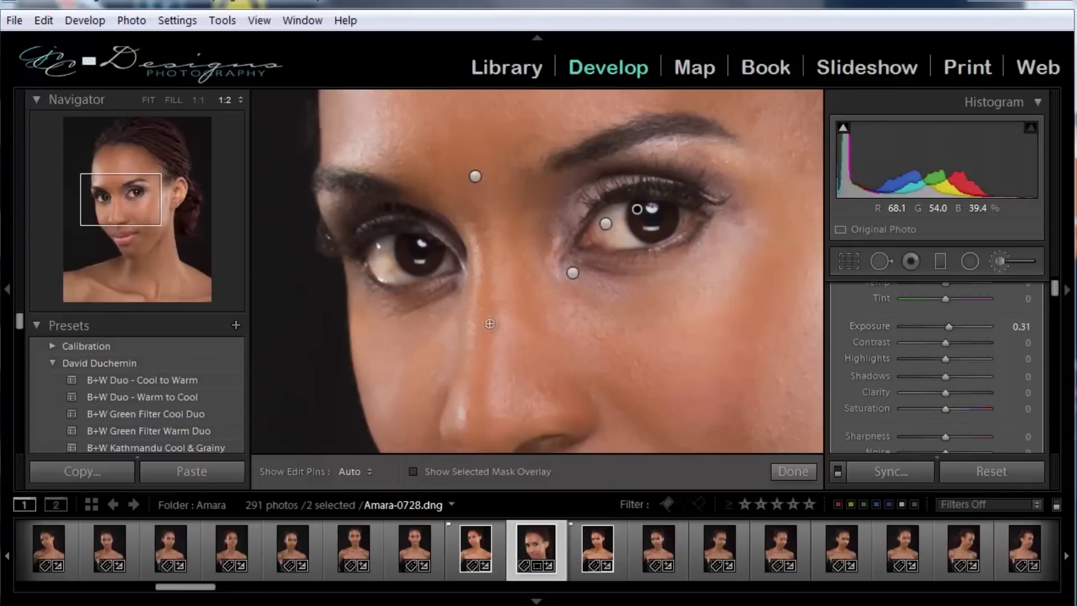
{"action": "left_click", "coordinate": [993, 257]}
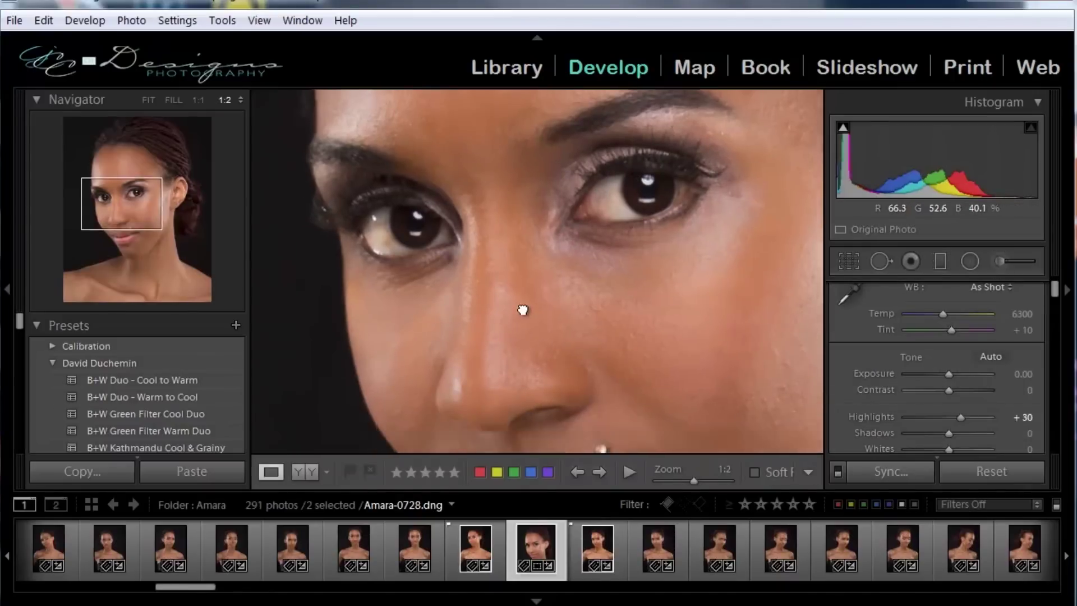
Heal two blemishes on the cheek beside the nose with Spot Removal in Heal mode at size 28.
{"action": "left_click_drag", "start_coordinate": [535, 368], "coordinate": [512, 224]}
{"action": "left_click_drag", "start_coordinate": [599, 401], "coordinate": [514, 283]}
{"action": "left_click_drag", "start_coordinate": [594, 380], "coordinate": [541, 359]}
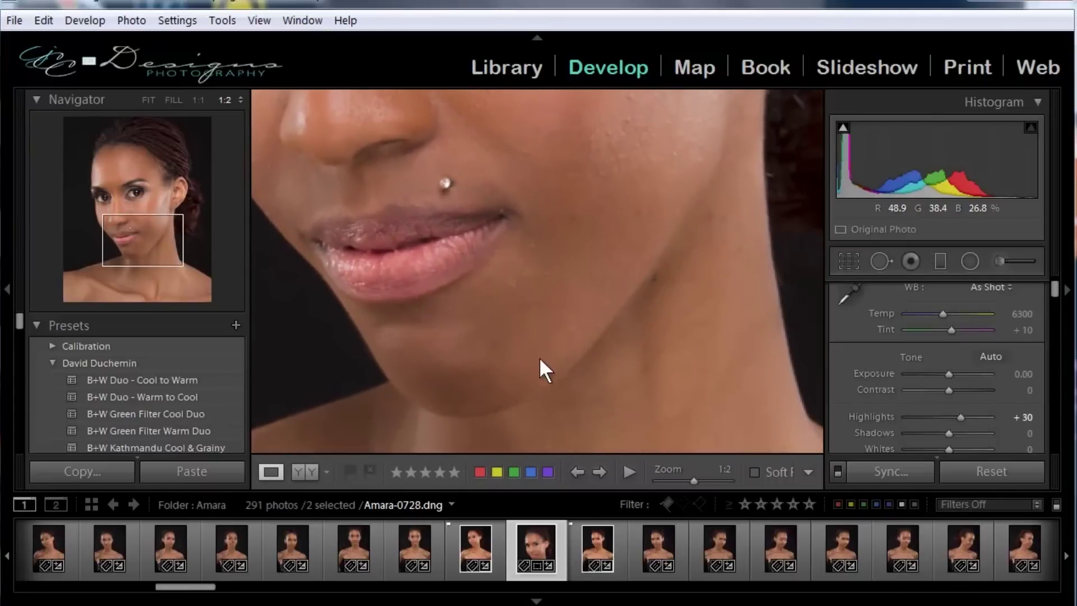
{"action": "left_click_drag", "start_coordinate": [604, 247], "coordinate": [567, 344]}
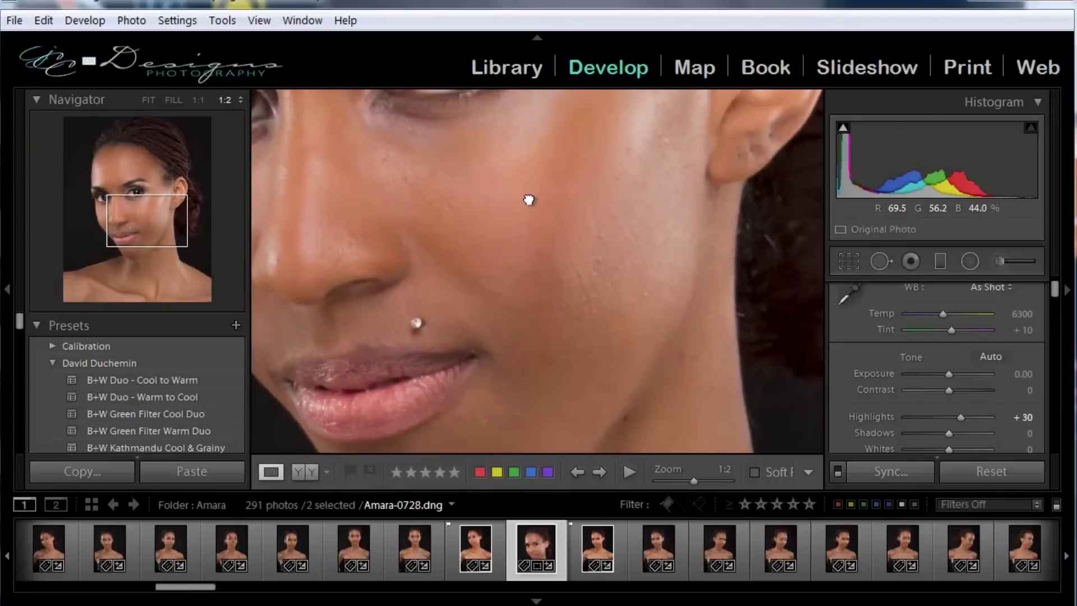
{"action": "left_click_drag", "start_coordinate": [529, 197], "coordinate": [591, 288]}
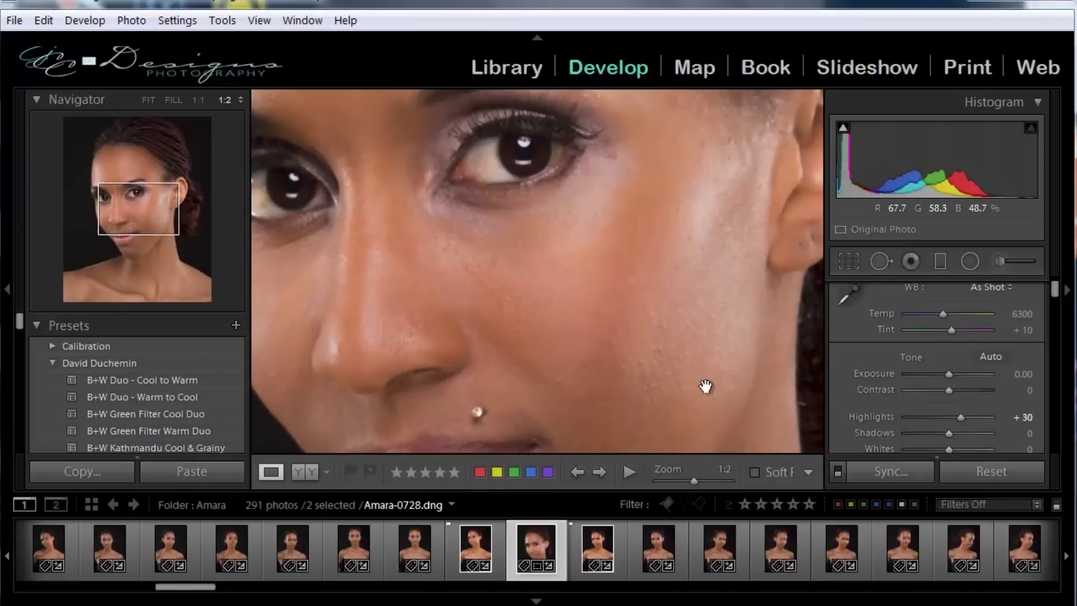
{"action": "left_click_drag", "start_coordinate": [481, 310], "coordinate": [584, 305]}
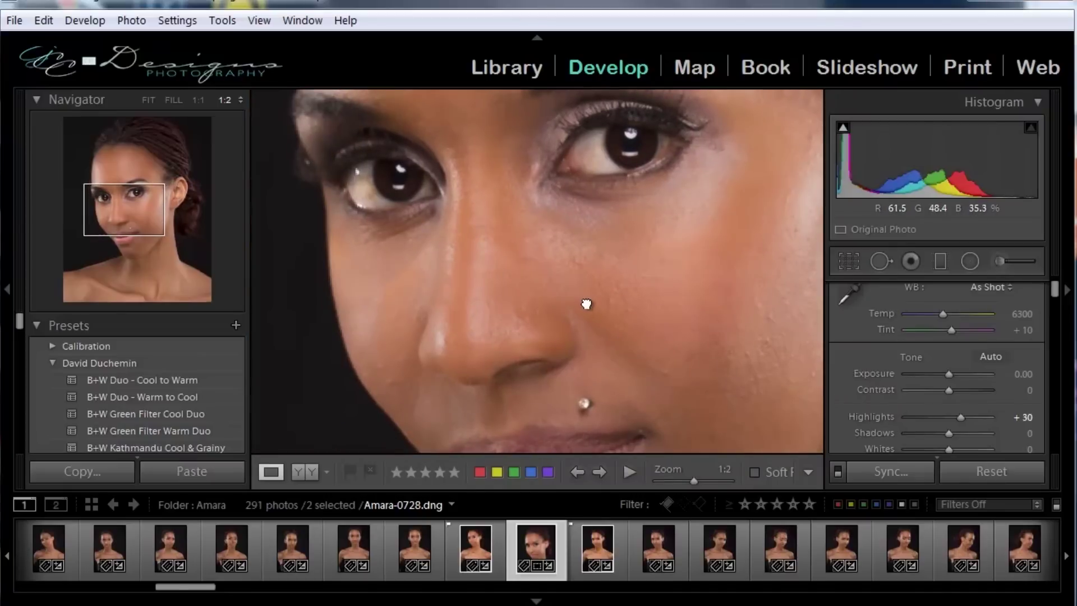
{"action": "left_click_drag", "start_coordinate": [491, 240], "coordinate": [494, 257]}
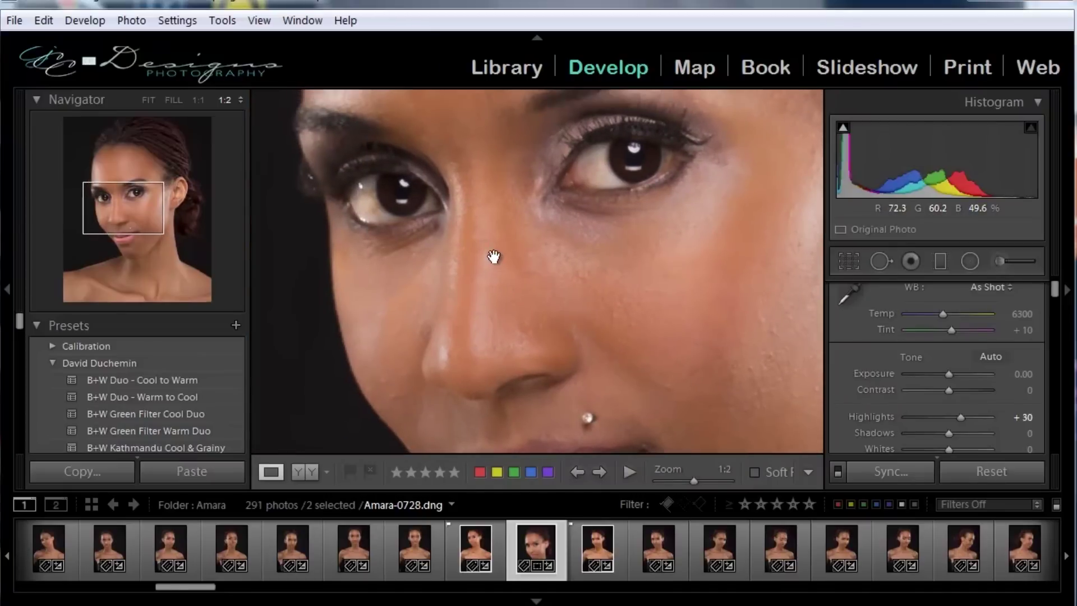
{"action": "left_click", "coordinate": [880, 261]}
{"action": "scroll", "coordinate": [397, 397], "scroll_direction": "down", "scroll_amount": 2}
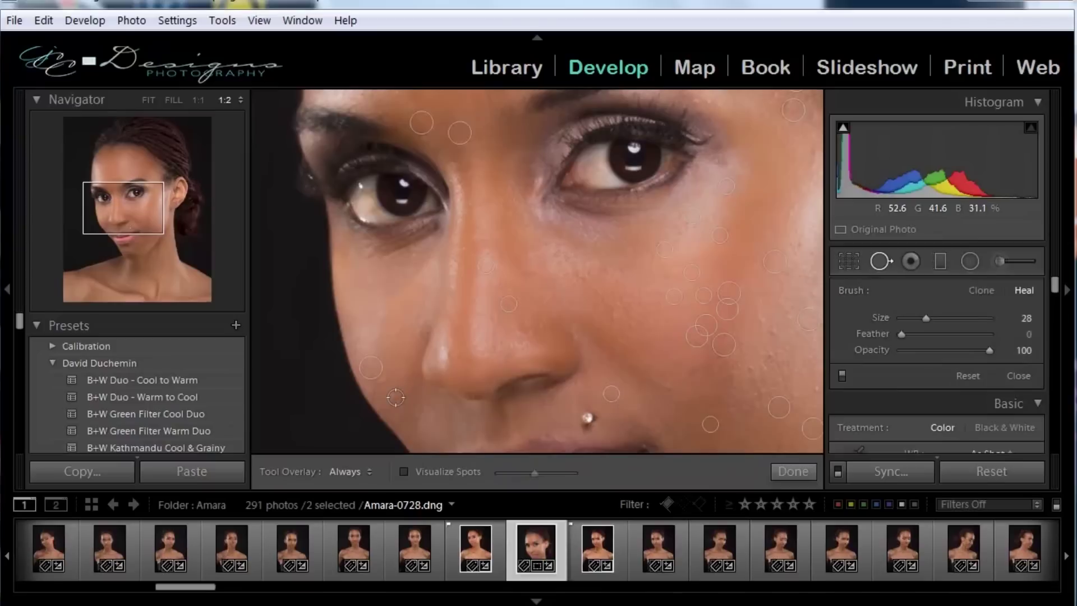
{"action": "left_click", "coordinate": [395, 397]}
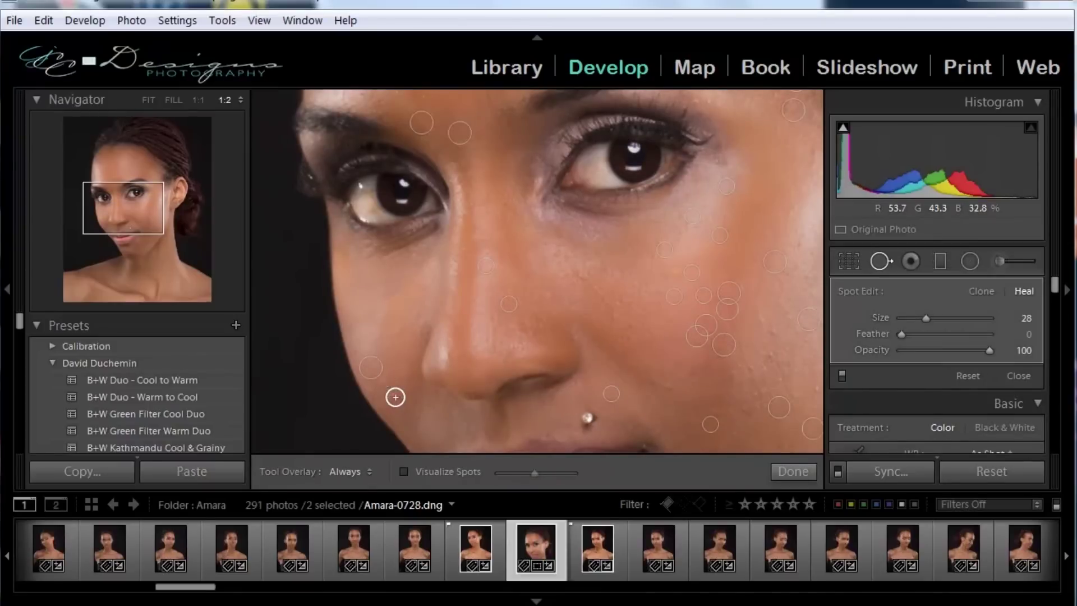
{"action": "left_click", "coordinate": [384, 381]}
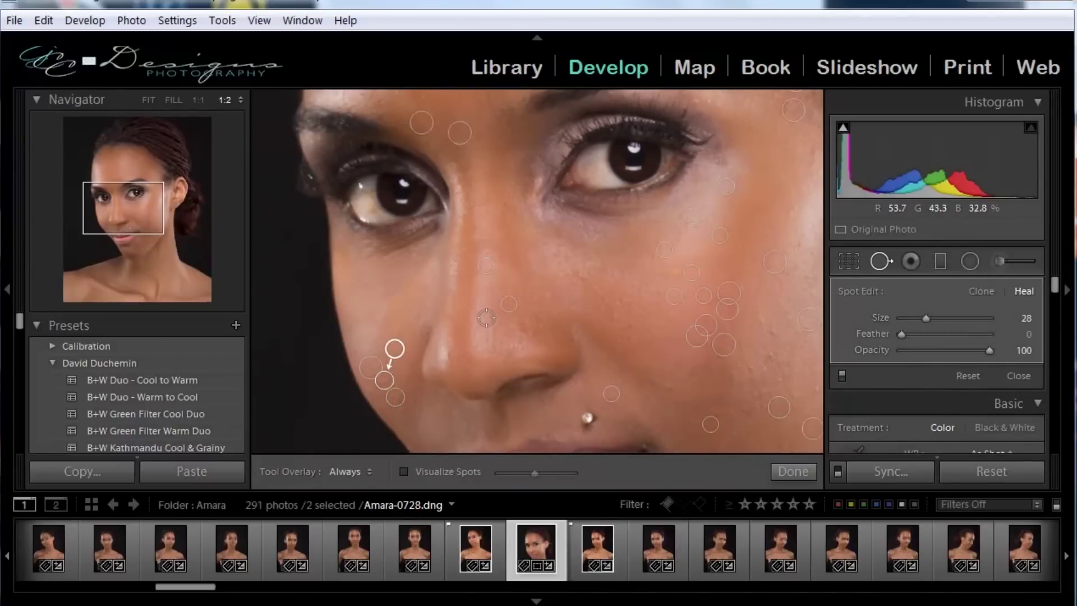
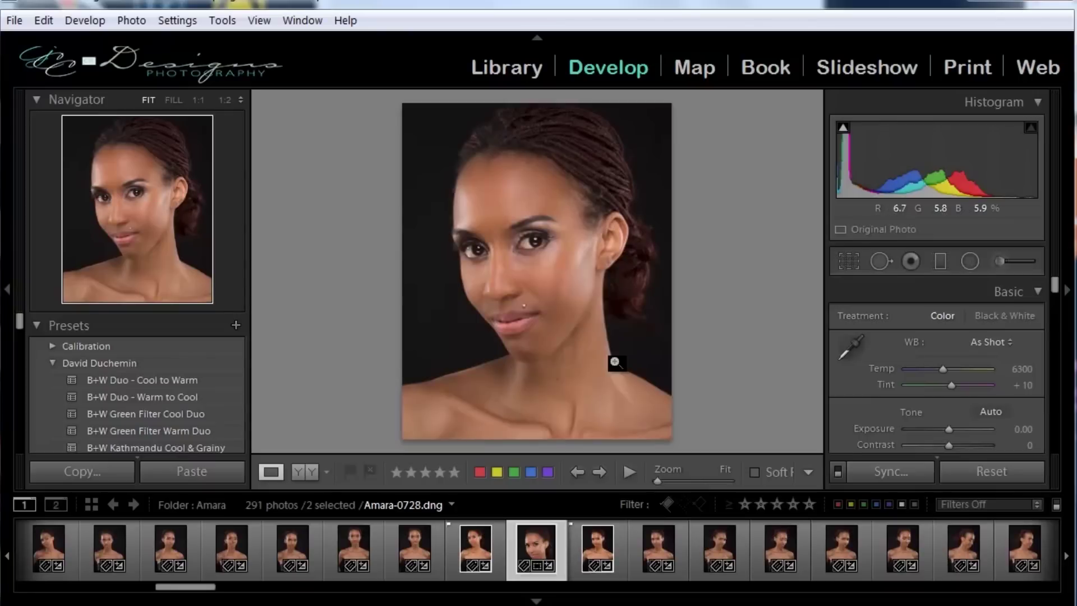
Reopen the Adjustment Brush and set its Flow to 49 and Exposure to 0.16.
{"action": "left_click", "coordinate": [1004, 264]}
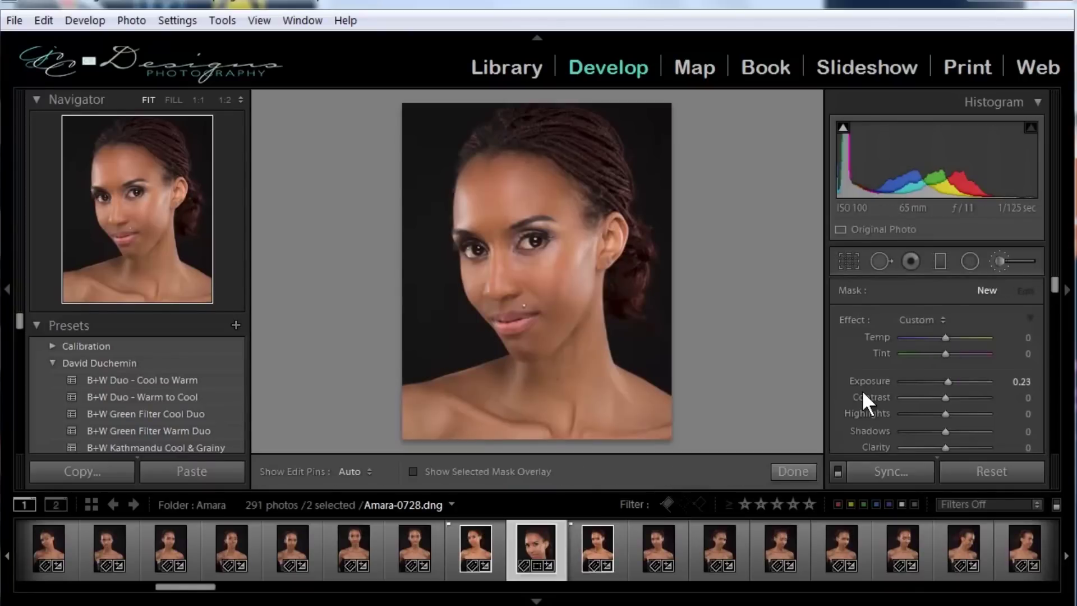
{"action": "scroll", "coordinate": [862, 389], "scroll_direction": "down", "scroll_amount": 2}
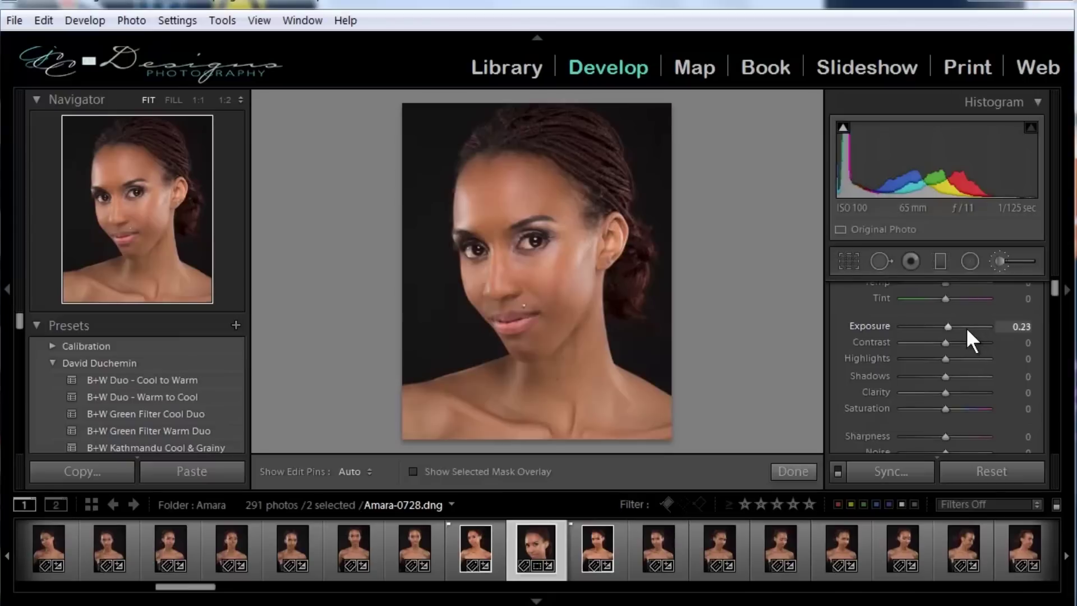
{"action": "left_click_drag", "start_coordinate": [948, 324], "coordinate": [947, 324]}
{"action": "scroll", "coordinate": [859, 358], "scroll_direction": "down", "scroll_amount": 5}
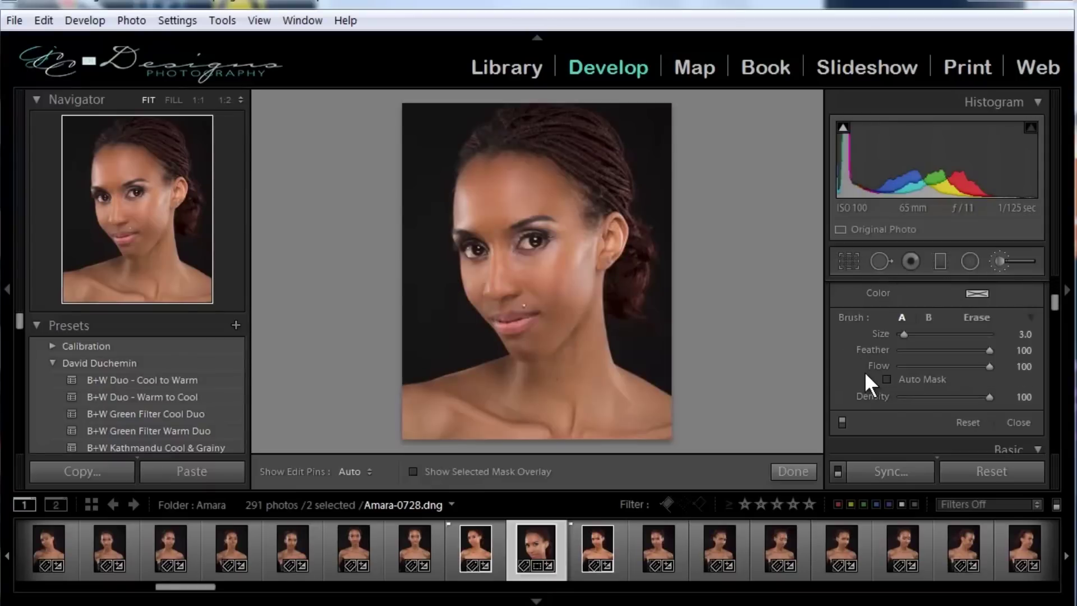
{"action": "left_click_drag", "start_coordinate": [989, 366], "coordinate": [945, 368]}
{"action": "scroll", "coordinate": [849, 345], "scroll_direction": "up", "scroll_amount": 5}
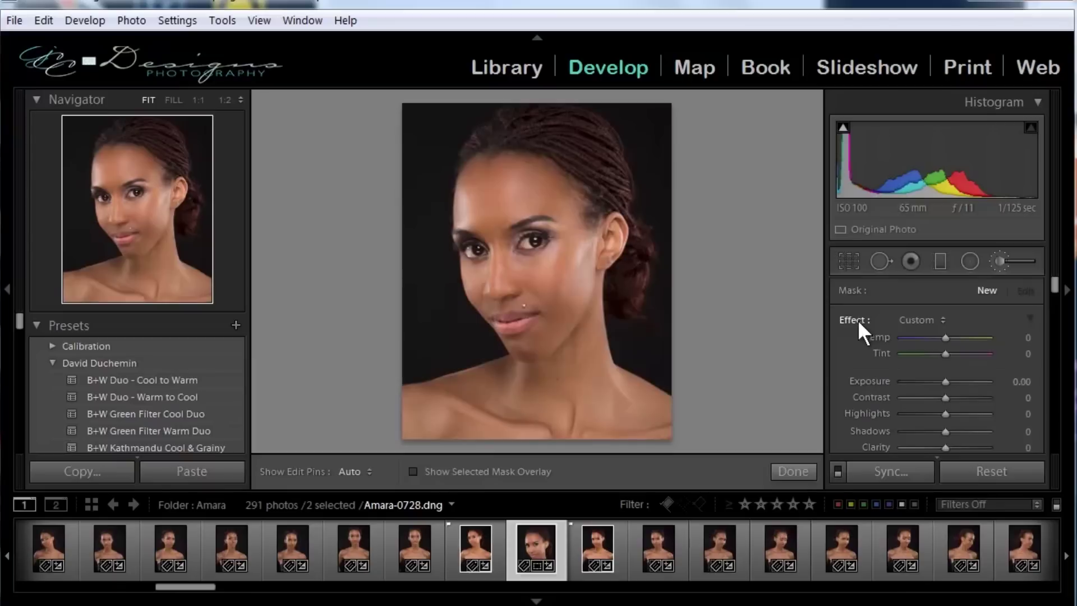
{"action": "scroll", "coordinate": [850, 398], "scroll_direction": "down", "scroll_amount": 5}
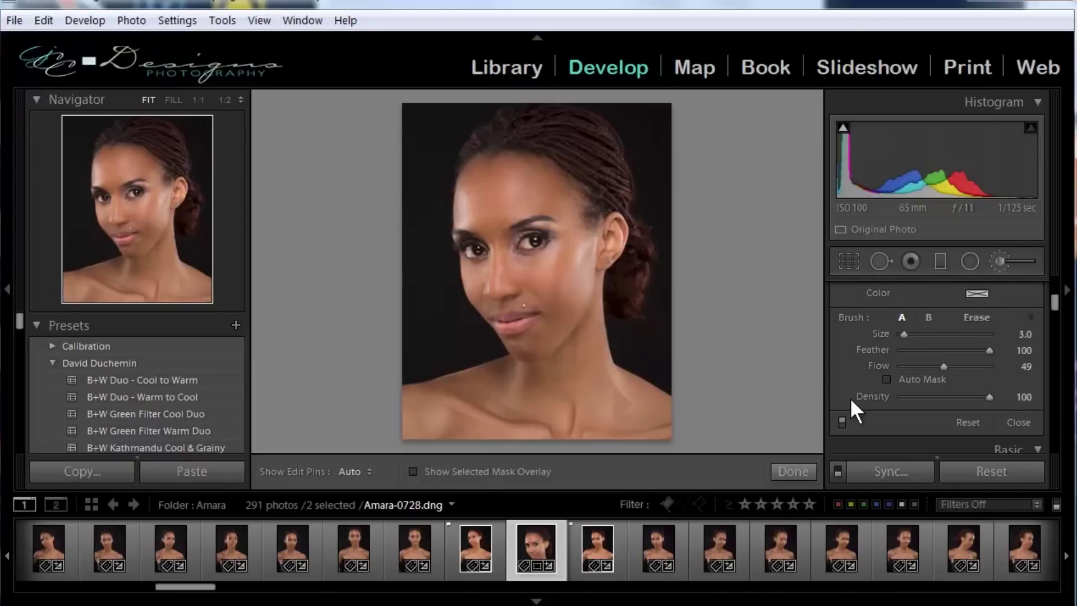
{"action": "scroll", "coordinate": [849, 398], "scroll_direction": "up", "scroll_amount": 5}
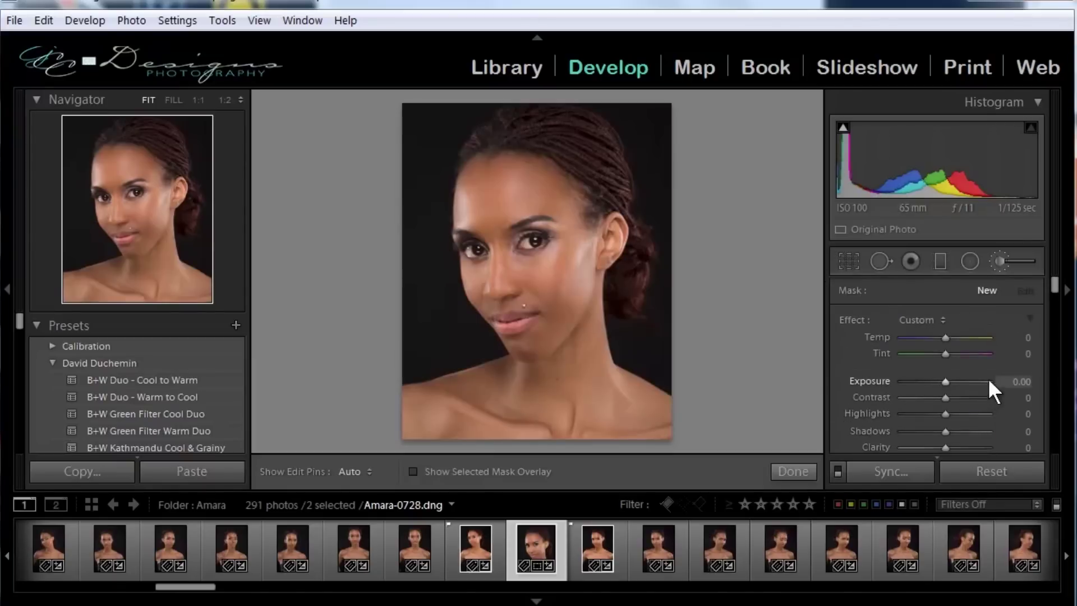
{"action": "type", "text": "0.16"}
{"action": "key", "text": "Return"}
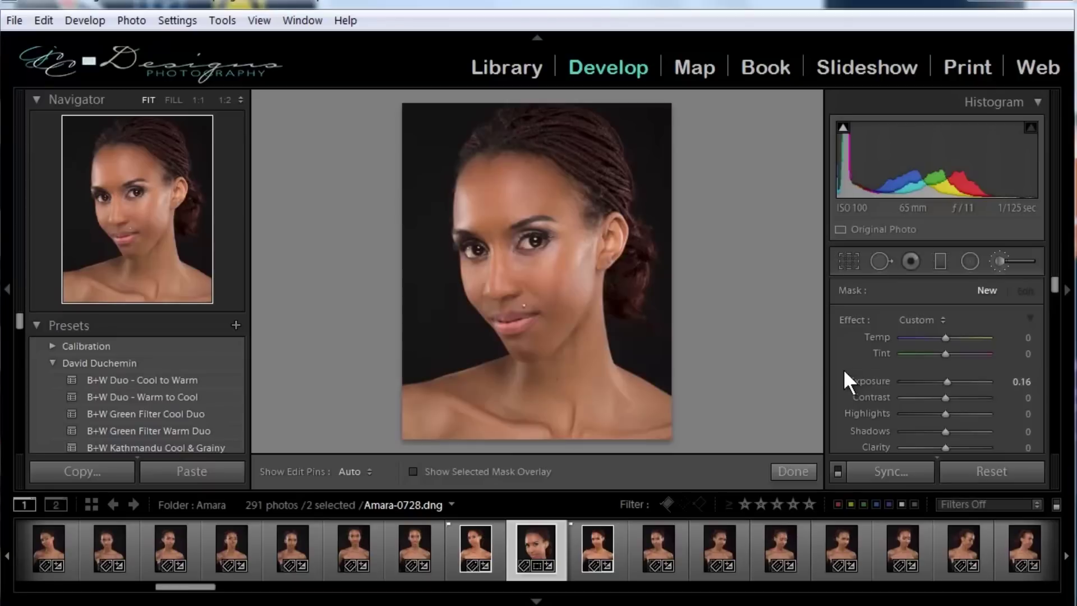
Brush the naturally bright areas of the cheek, forehead and nose, toggling the edit pins to check the result.
{"action": "mouse_move", "coordinate": [571, 254]}
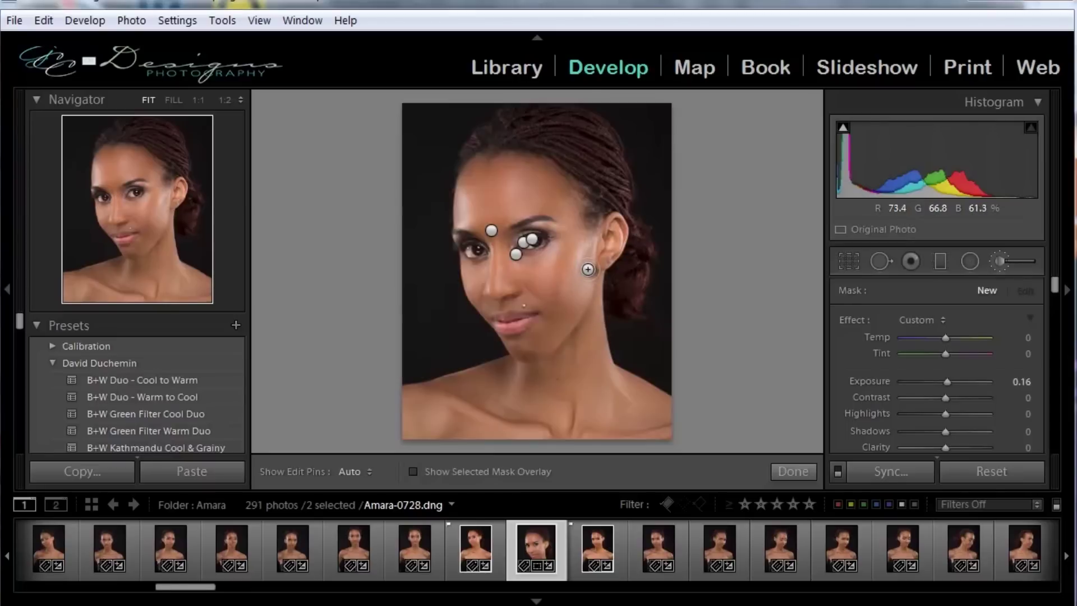
{"action": "key", "text": "h"}
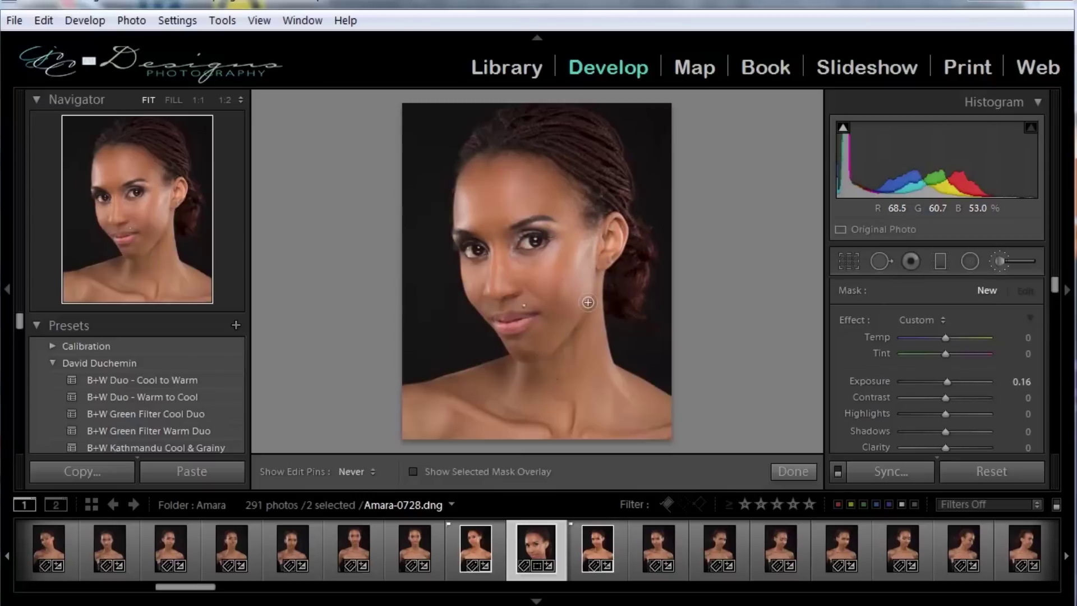
{"action": "left_click", "coordinate": [594, 241]}
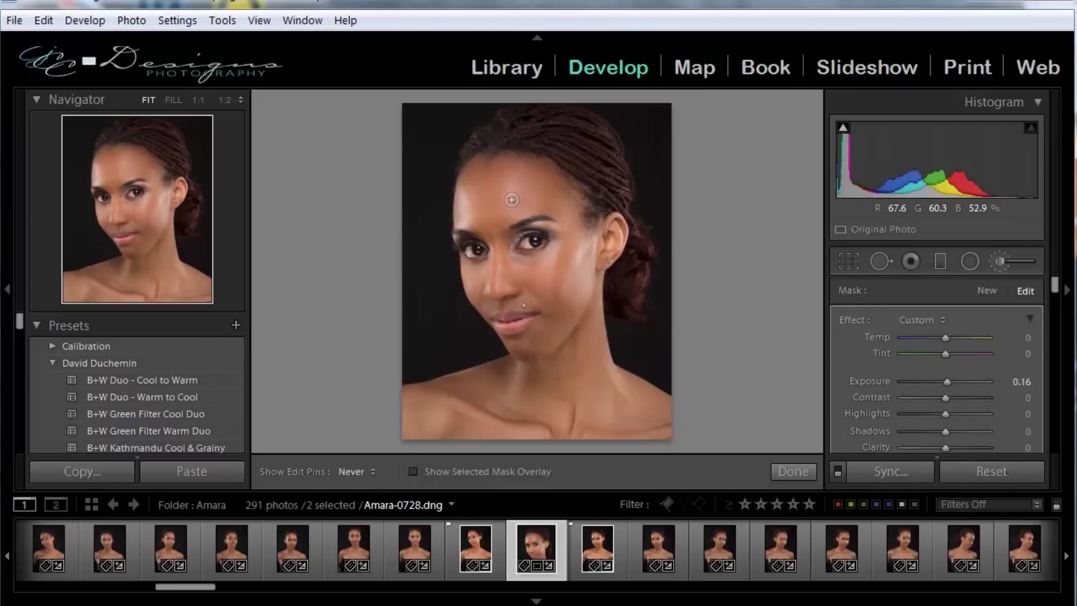
{"action": "key", "text": "h"}
{"action": "key", "text": "h"}
{"action": "key", "text": "h"}
{"action": "key", "text": "h"}
{"action": "key", "text": "h"}
{"action": "key", "text": "h"}
{"action": "key", "text": "h"}
{"action": "key", "text": "h"}
{"action": "key", "text": "h"}
{"action": "key", "text": "h"}
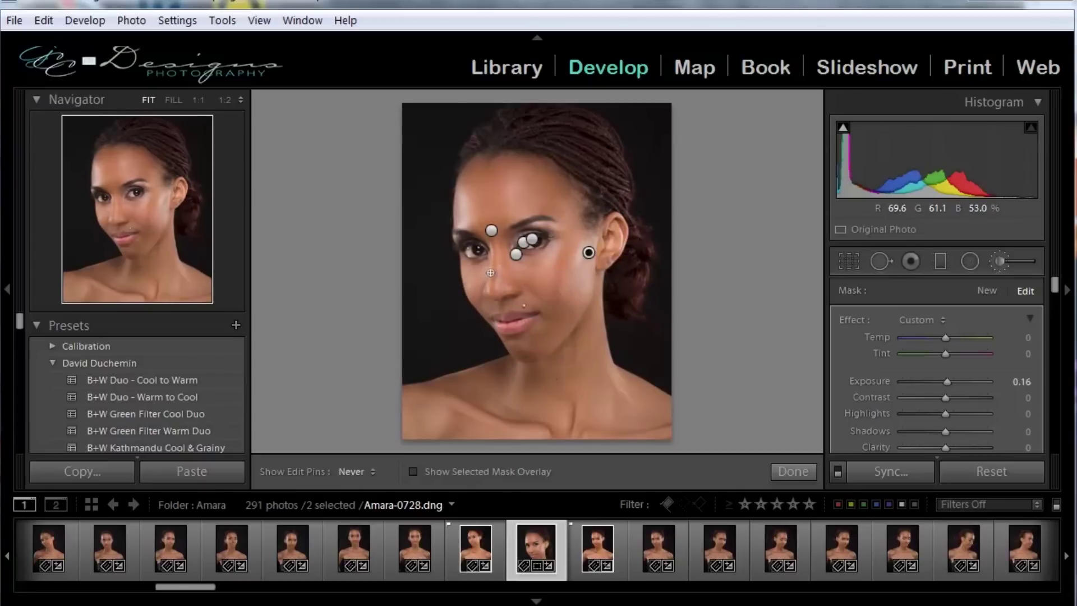
{"action": "key", "text": "h"}
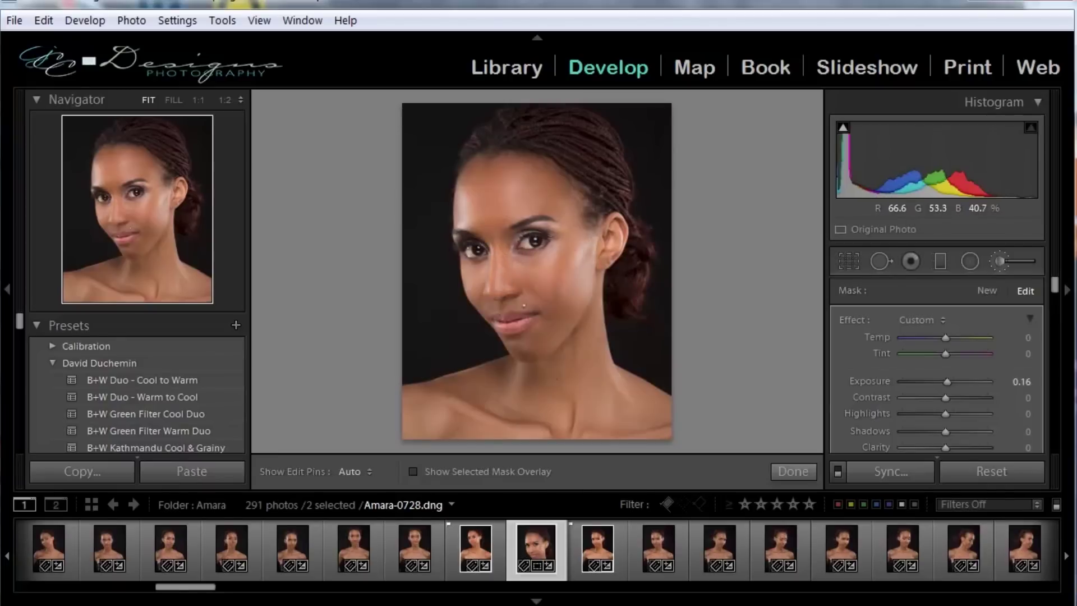
{"action": "key", "text": "h"}
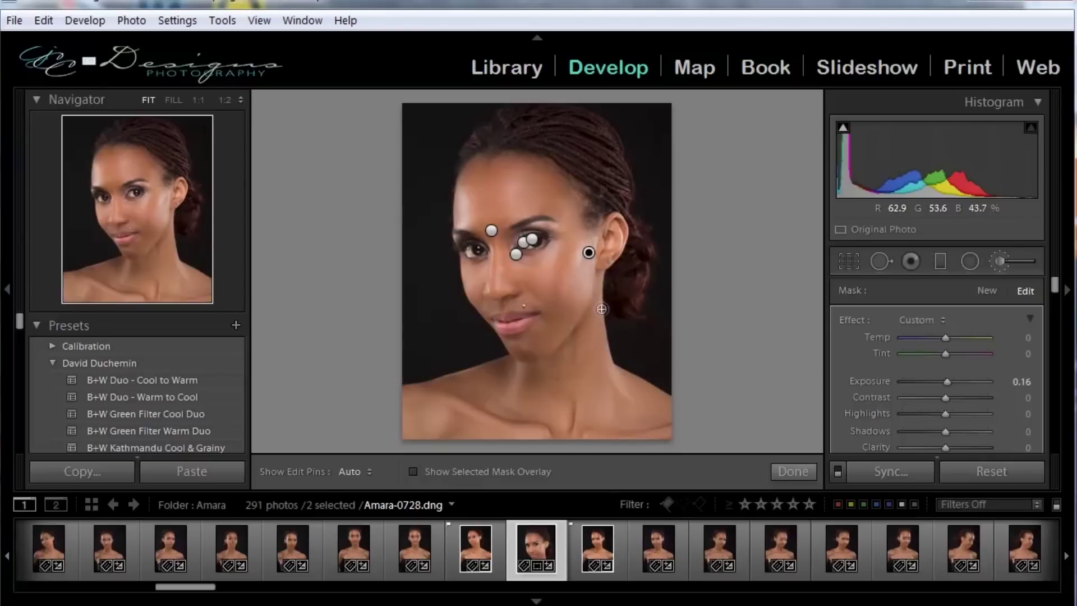
Continue the brightening mask over the highlights of the neck, collarbones and shoulders, toggling the edit pins while painting.
{"action": "key", "text": "h"}
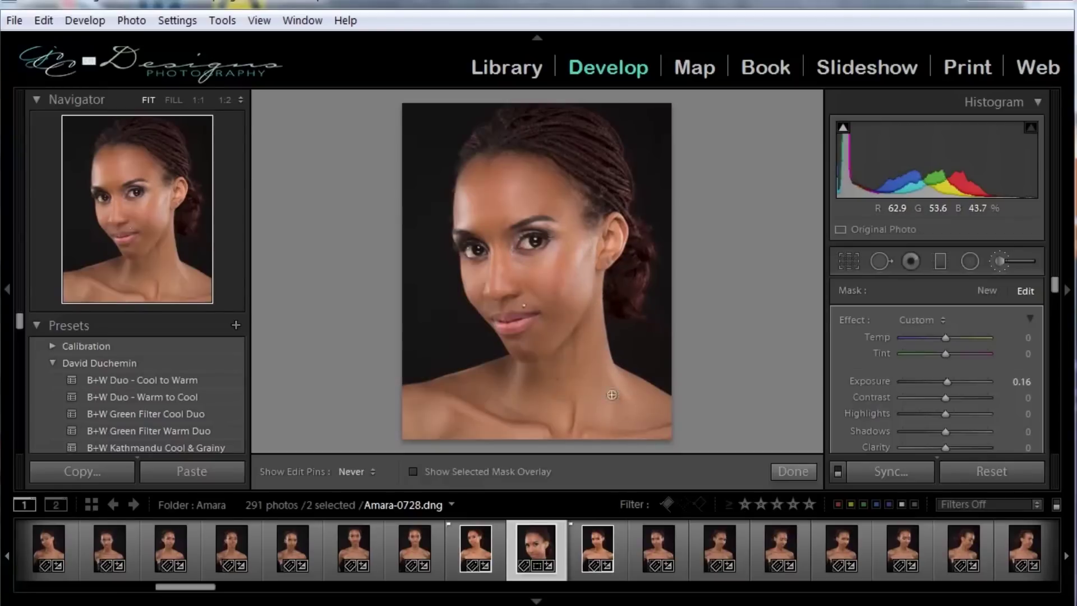
{"action": "key", "text": "h"}
{"action": "key", "text": "h"}
{"action": "key", "text": "h"}
{"action": "key", "text": "h"}
{"action": "key", "text": "h"}
{"action": "key", "text": "h"}
{"action": "key", "text": "h"}
{"action": "key", "text": "h"}
{"action": "key", "text": "h"}
{"action": "key", "text": "h"}
{"action": "key", "text": "h"}
{"action": "key", "text": "h"}
{"action": "key", "text": "h"}
{"action": "key", "text": "h"}
{"action": "key", "text": "h"}
{"action": "key", "text": "h"}
{"action": "key", "text": "h"}
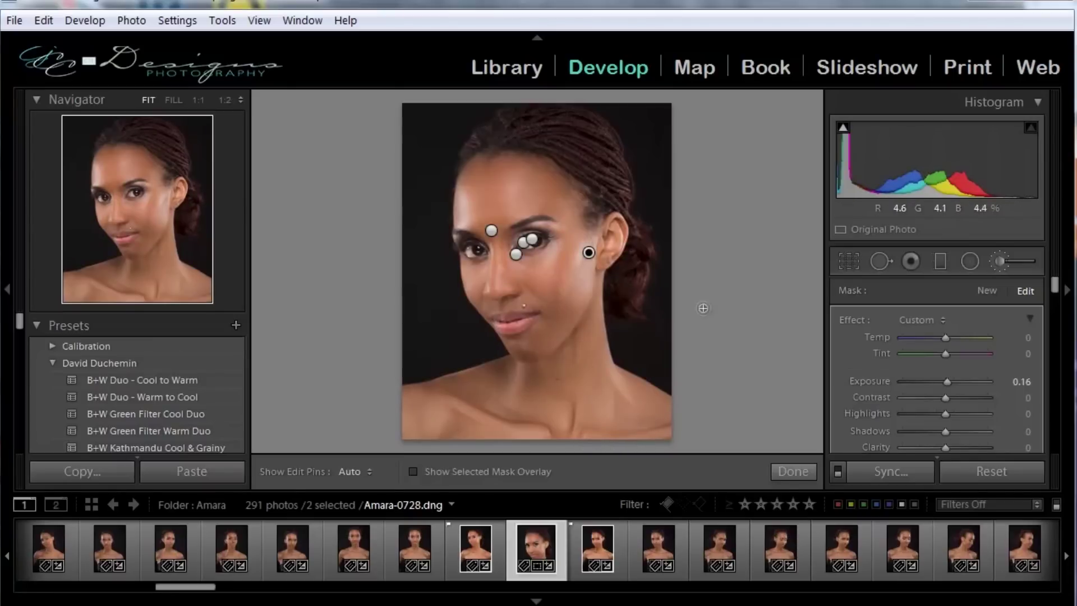
Start a new Adjustment Brush mask and set its Exposure to -0.16.
{"action": "left_click", "coordinate": [987, 290]}
{"action": "left_click_drag", "start_coordinate": [946, 380], "coordinate": [940, 382]}
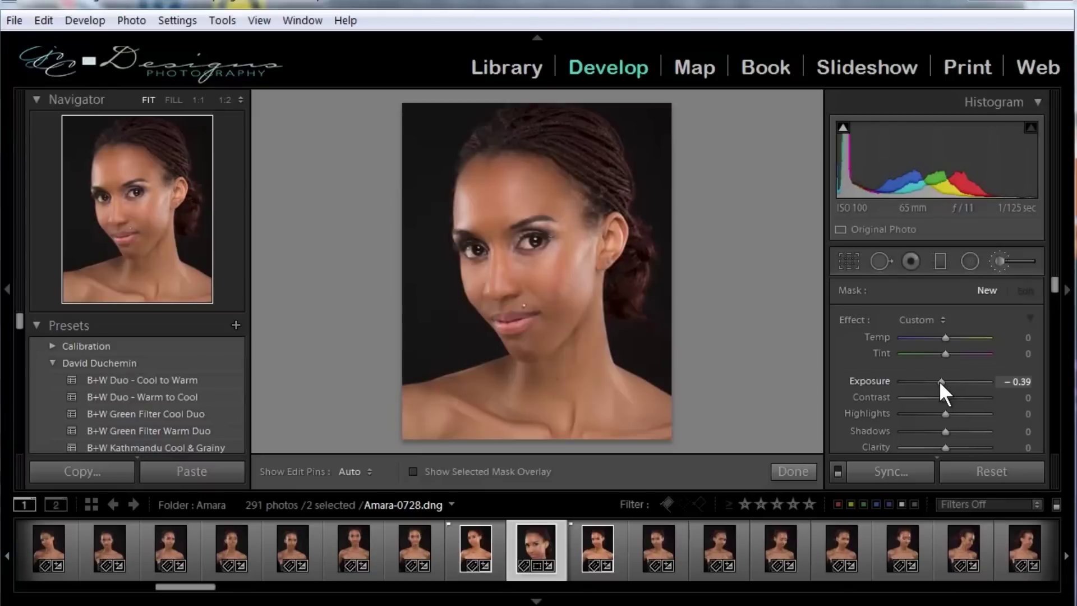
{"action": "left_click_drag", "start_coordinate": [940, 381], "coordinate": [942, 382]}
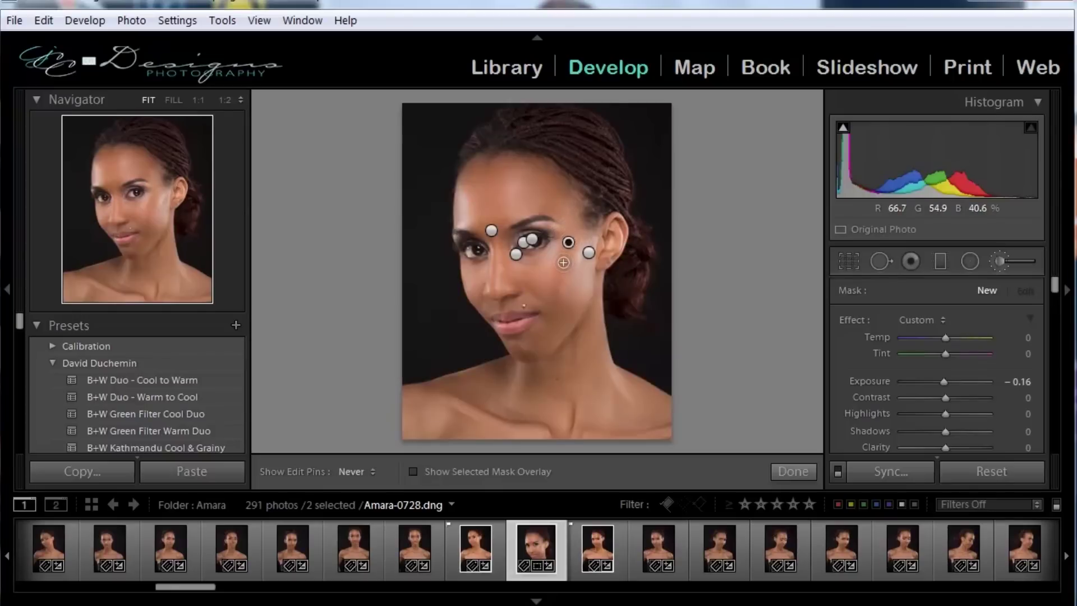
Brush the shaded areas of the cheek, jaw and sides of the nose with the darkening mask, toggling the edit pins.
{"action": "key", "text": "h"}
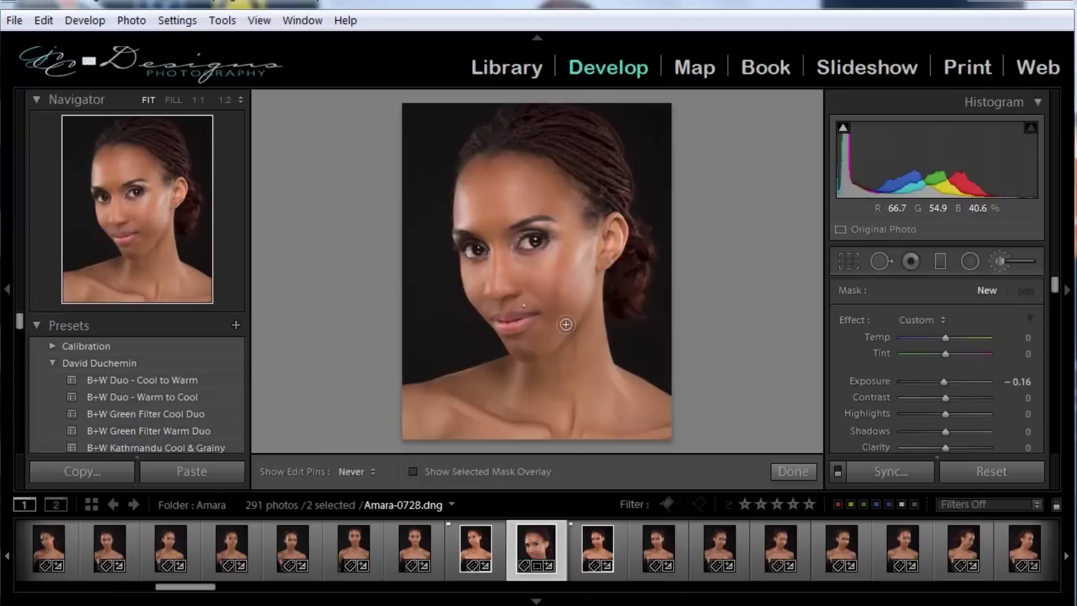
{"action": "left_click_drag", "start_coordinate": [547, 328], "coordinate": [505, 283]}
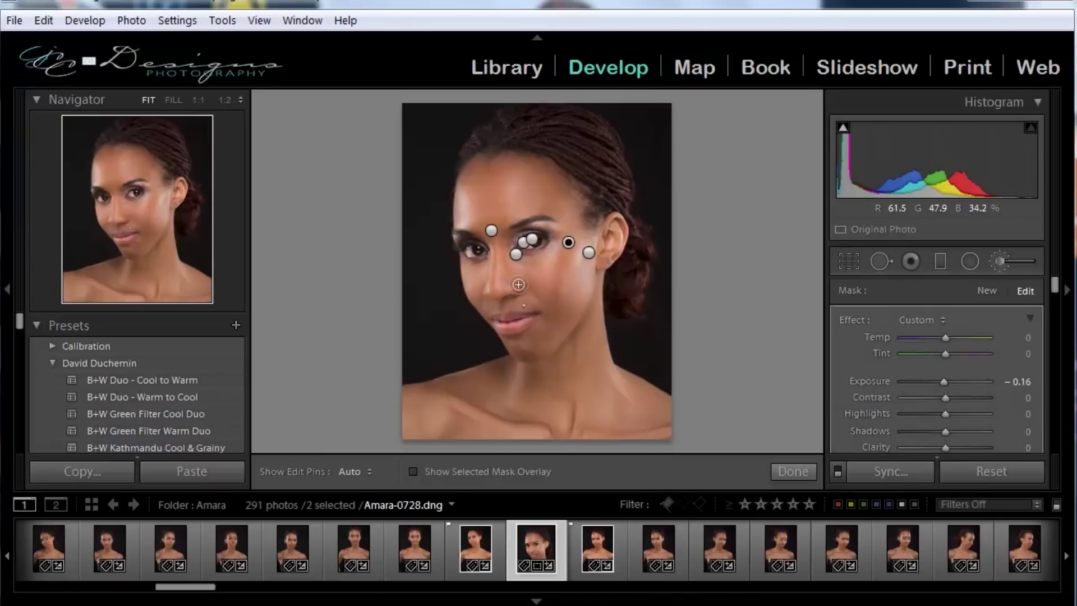
{"action": "key", "text": "h"}
{"action": "key", "text": "h"}
{"action": "key", "text": "h"}
{"action": "key", "text": "h"}
{"action": "key", "text": "h"}
{"action": "key", "text": "h"}
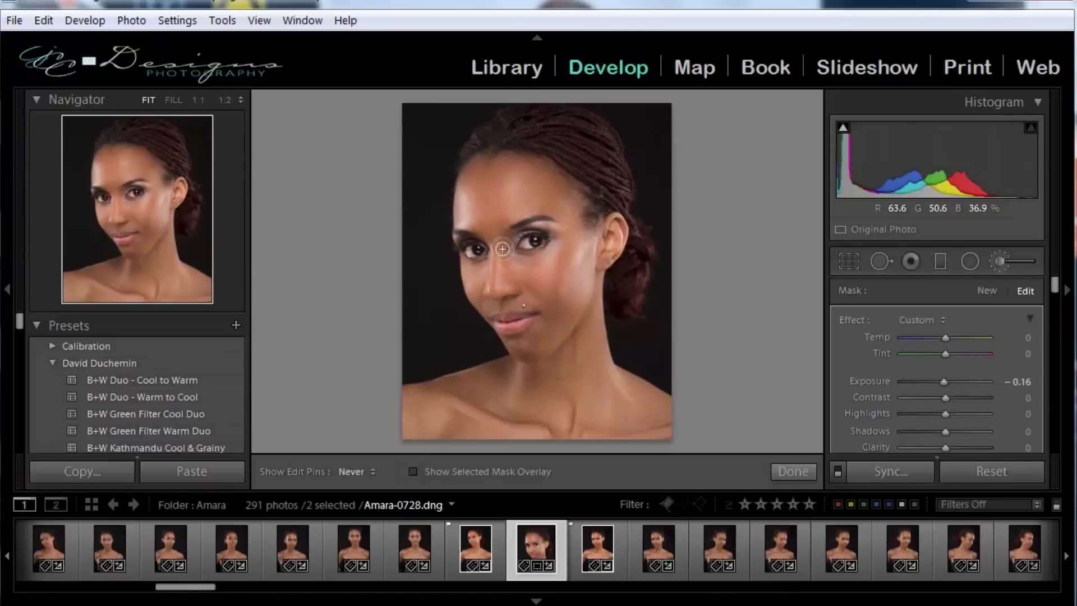
Brush the shaded edges of the forehead, hairline and temple with the darkening mask, toggling the edit pins.
{"action": "key", "text": "h"}
{"action": "key", "text": "h"}
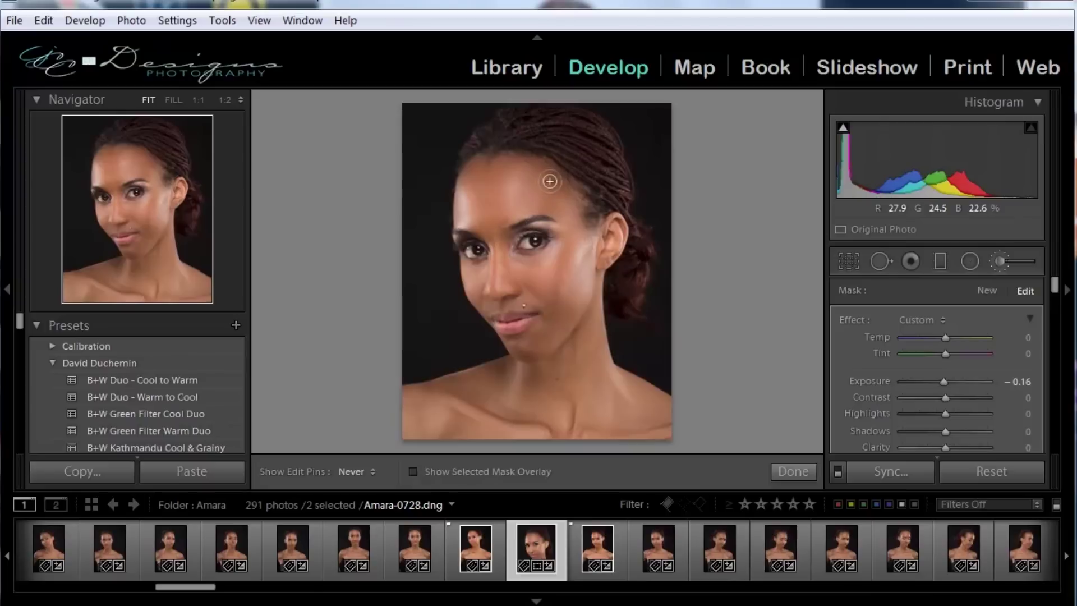
{"action": "key", "text": "h"}
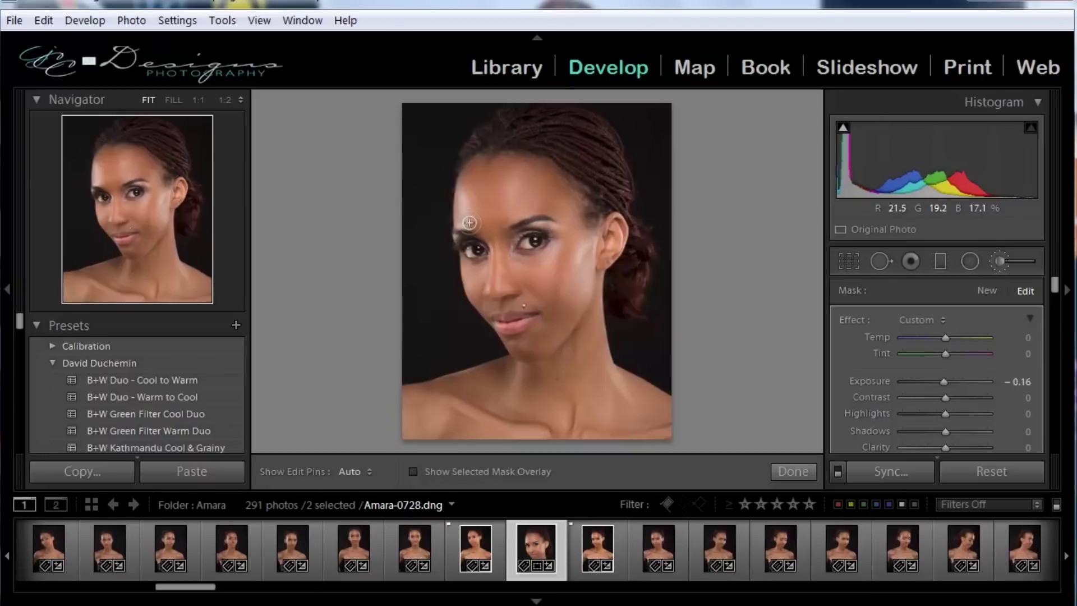
{"action": "key", "text": "h"}
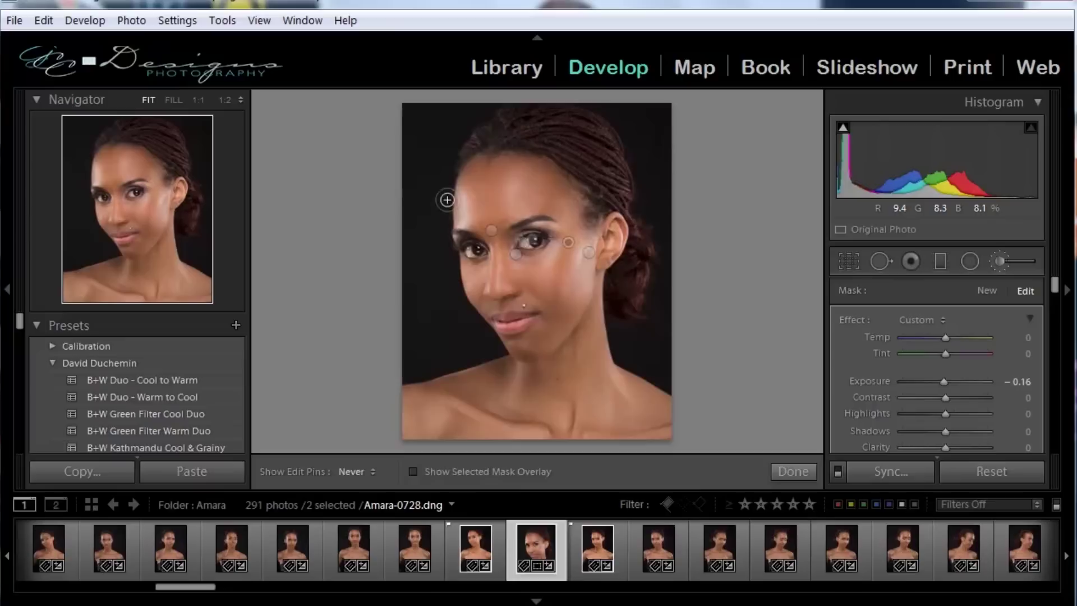
Extend the darkening mask over the shadows of the neck and under the jaw, toggling the edit pins.
{"action": "key", "text": "h"}
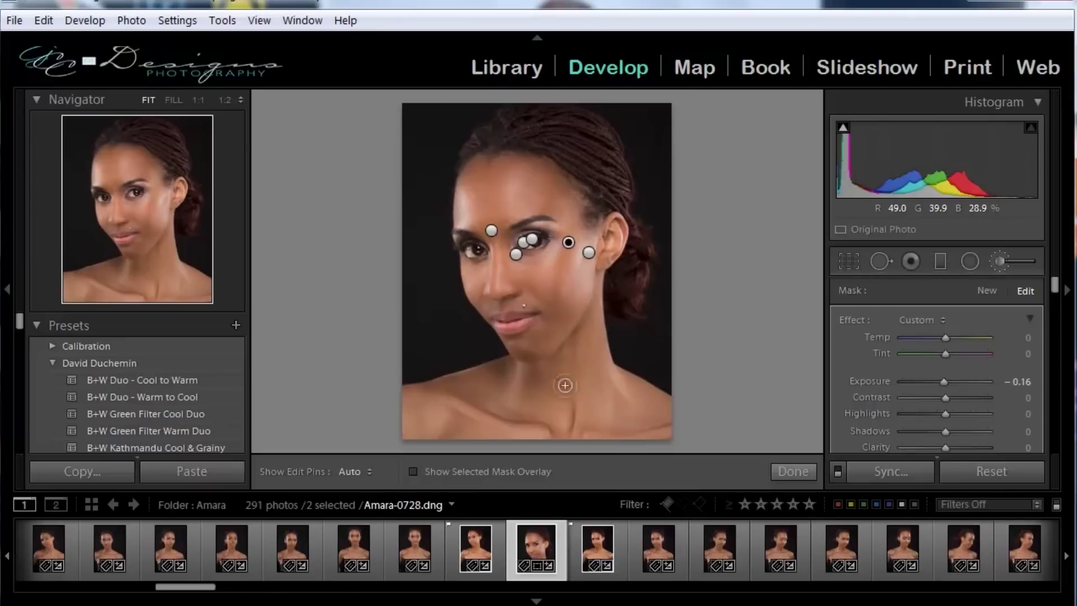
{"action": "key", "text": "h"}
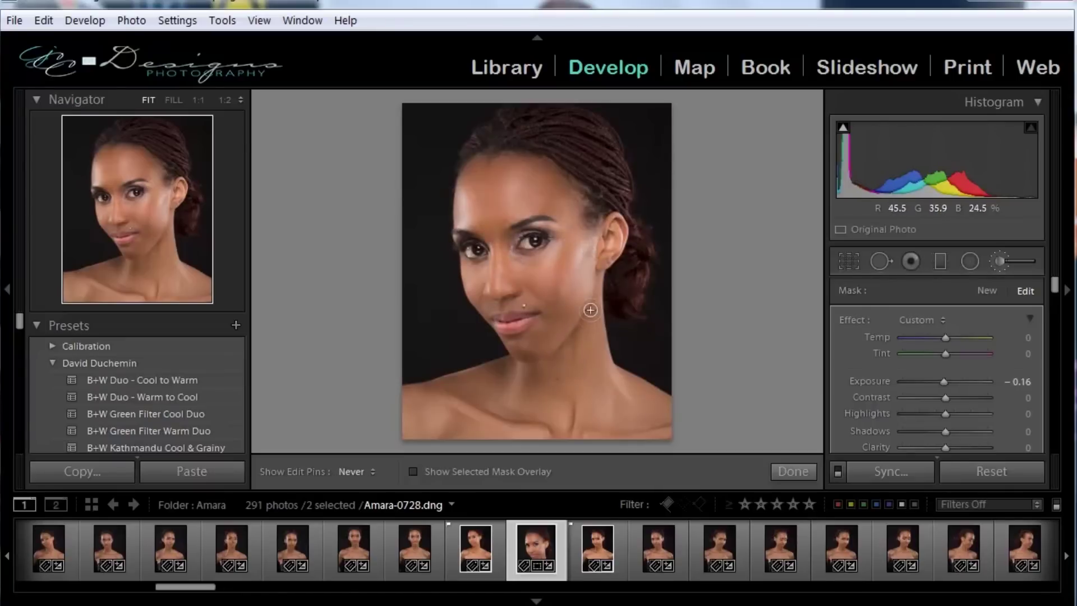
{"action": "key", "text": "h"}
{"action": "key", "text": "h"}
{"action": "key", "text": "h"}
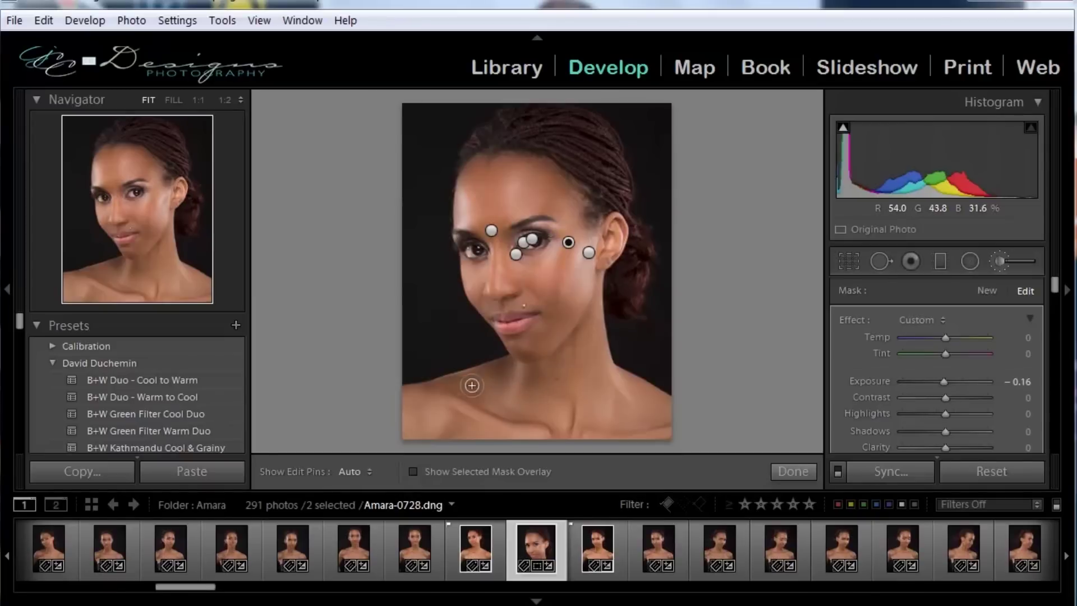
Darken the shaded areas of both shoulders and the collarbones with the same mask, and close the Adjustment Brush.
{"action": "key", "text": "h"}
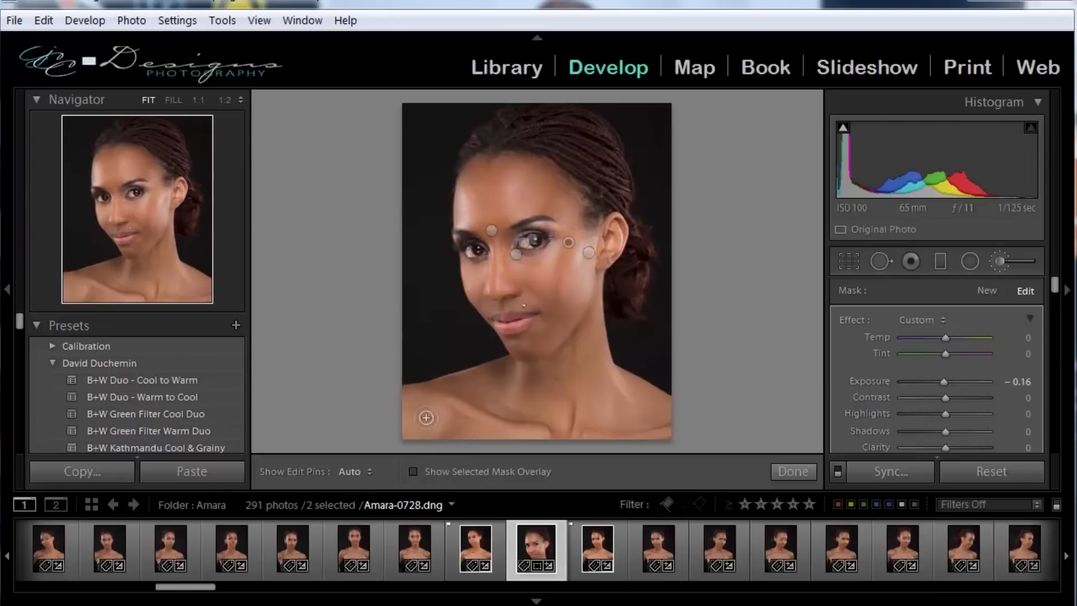
{"action": "key", "text": "h"}
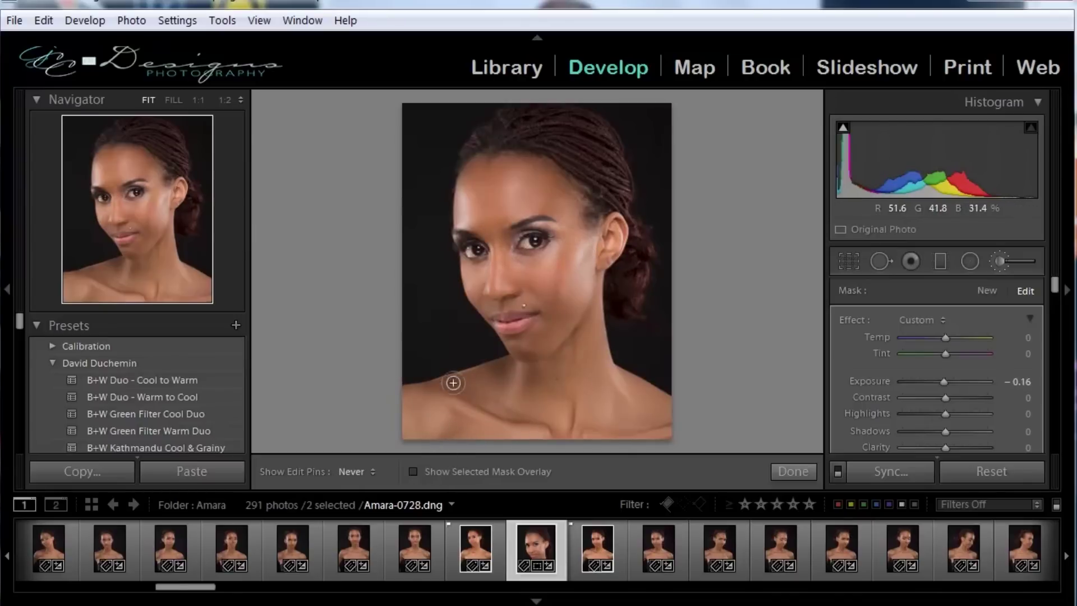
{"action": "key", "text": "h"}
{"action": "key", "text": "h"}
{"action": "key", "text": "h"}
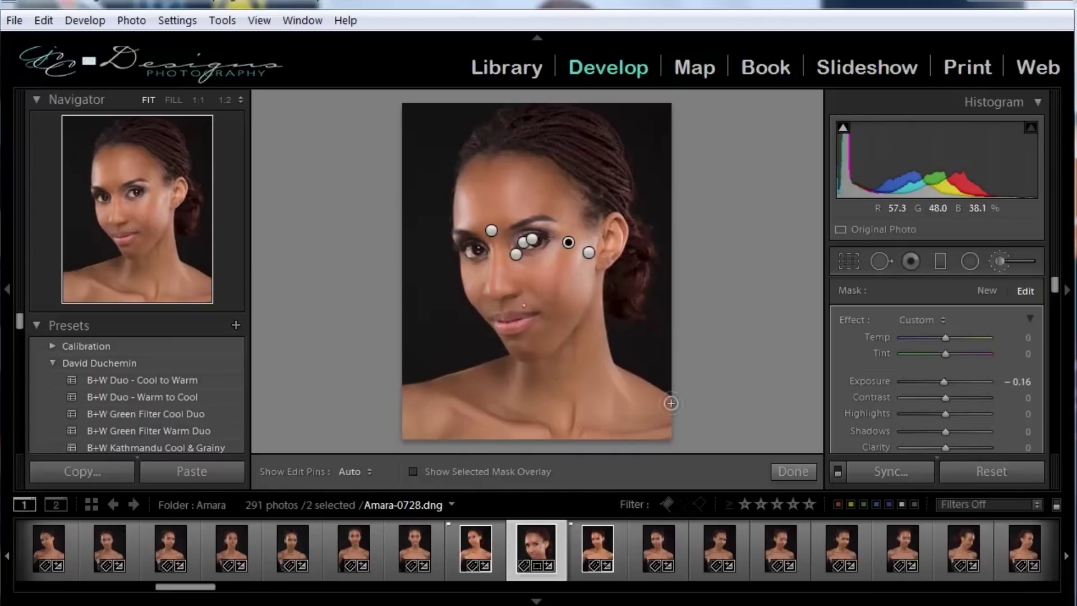
{"action": "key", "text": "h"}
{"action": "key", "text": "h"}
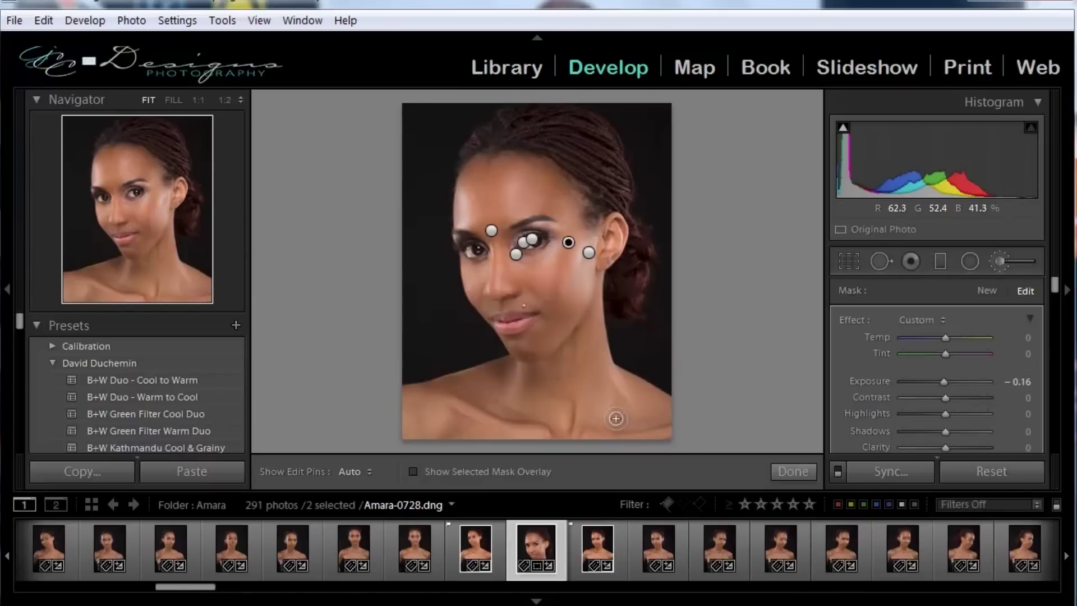
{"action": "left_click", "coordinate": [1004, 263]}
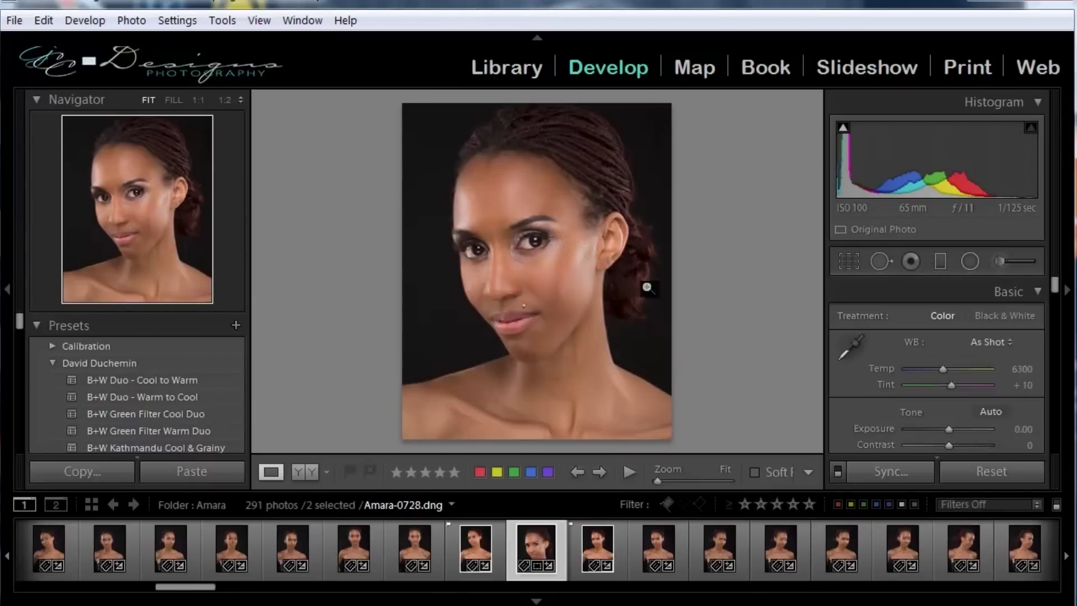
Compare the portrait before and after side by side, examining the nose and cheek skin at 1:2 and returning to the full view.
{"action": "left_click", "coordinate": [306, 472]}
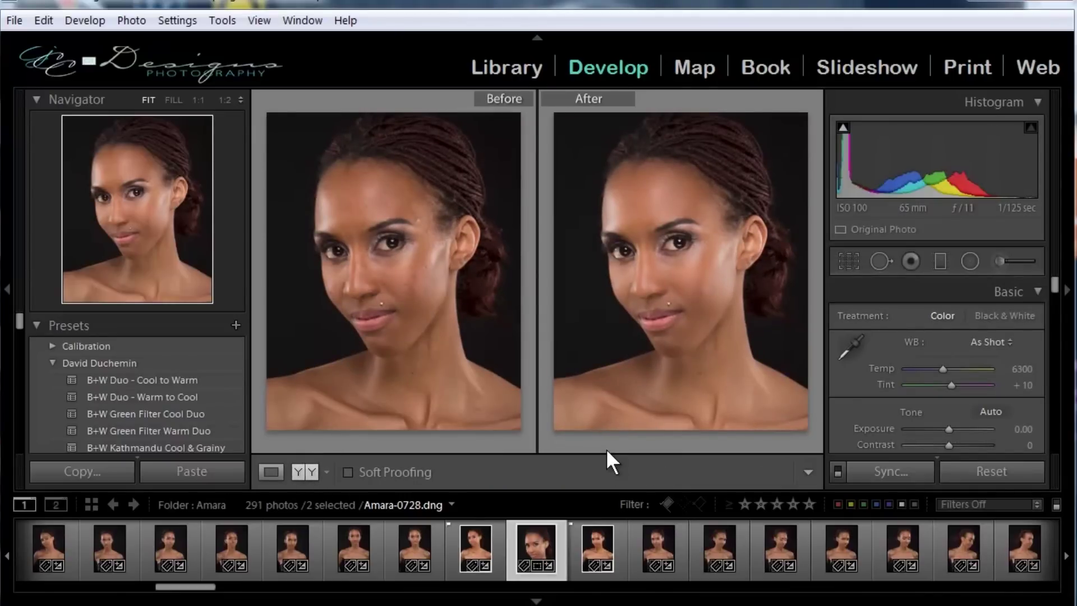
{"action": "left_click", "coordinate": [643, 283]}
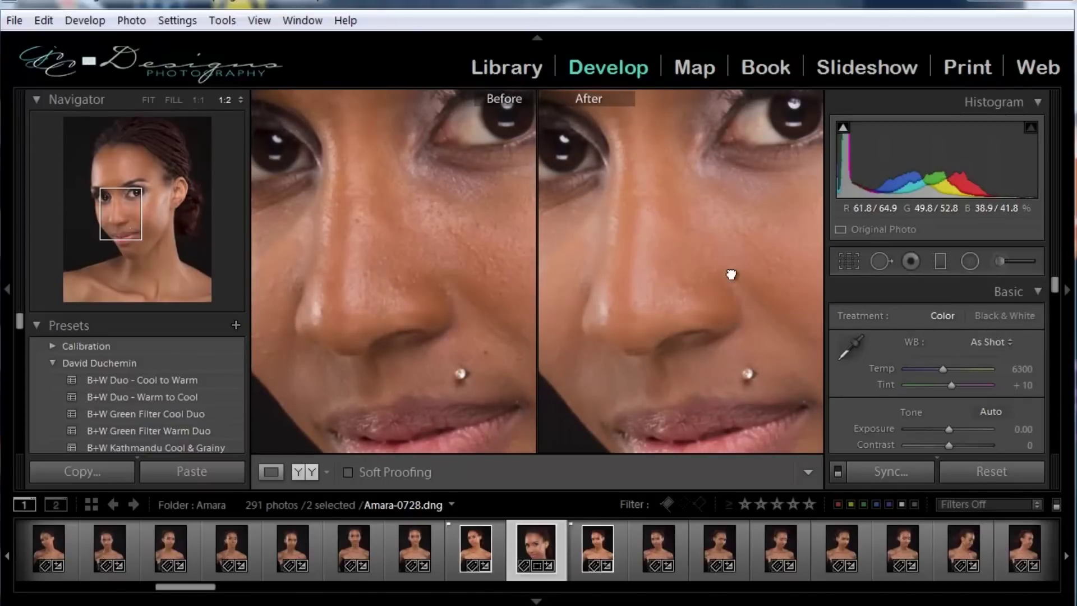
{"action": "left_click_drag", "start_coordinate": [730, 272], "coordinate": [567, 264]}
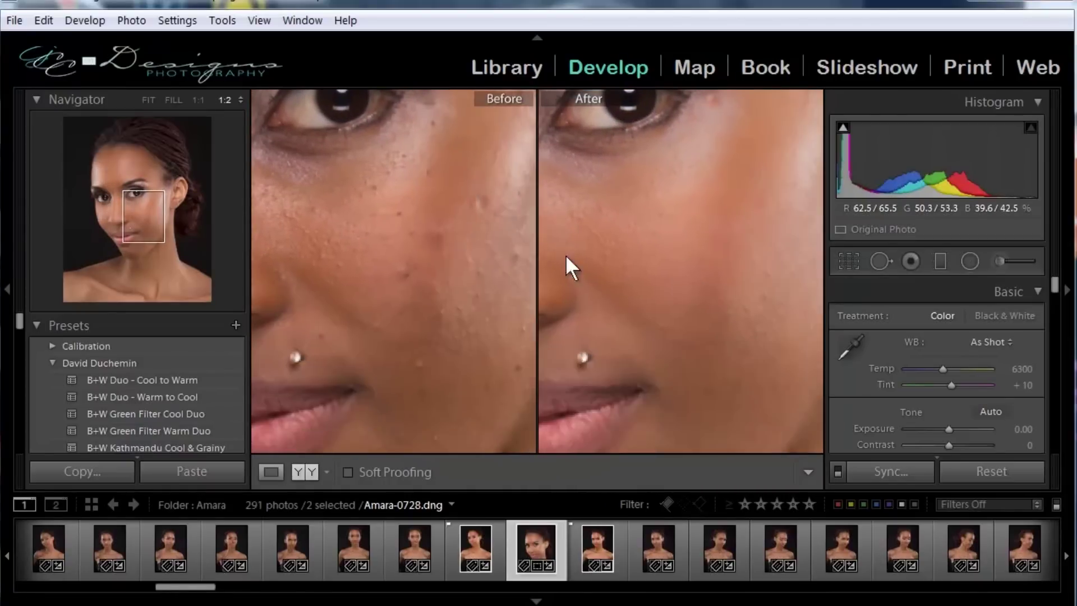
{"action": "left_click", "coordinate": [640, 291]}
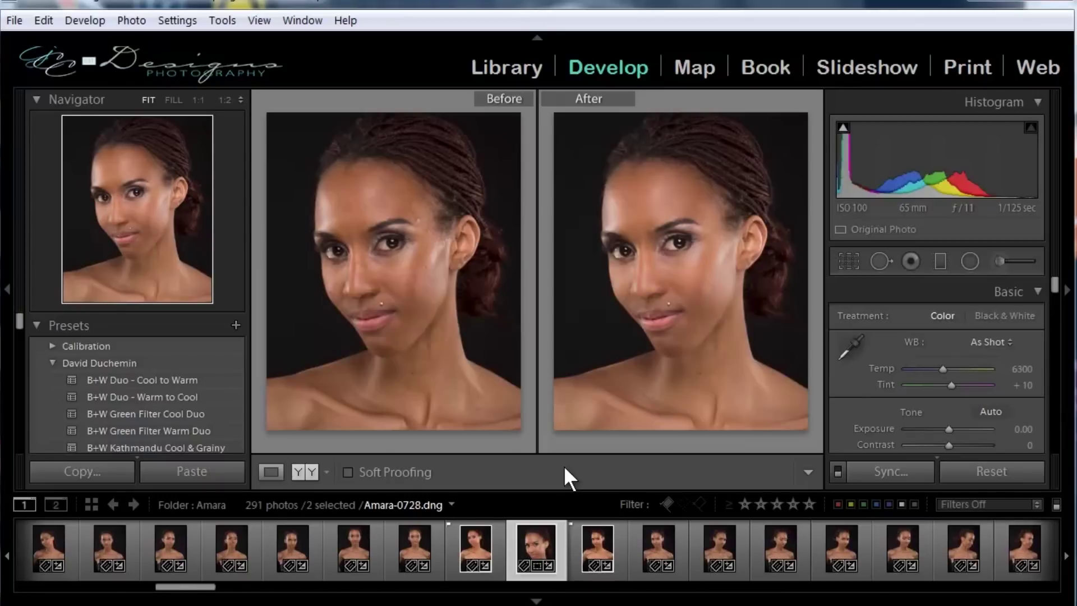
Switch to the More Than A SnapShot website in the browser and go to its On-Line Classes section.
{"action": "key", "text": "Right"}
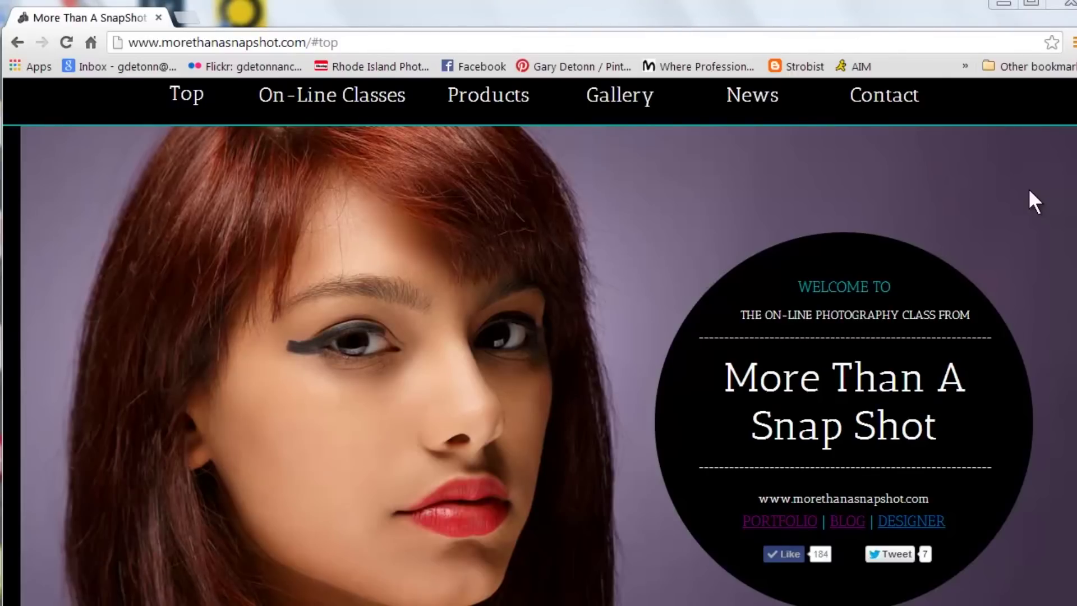
{"action": "left_click", "coordinate": [344, 103]}
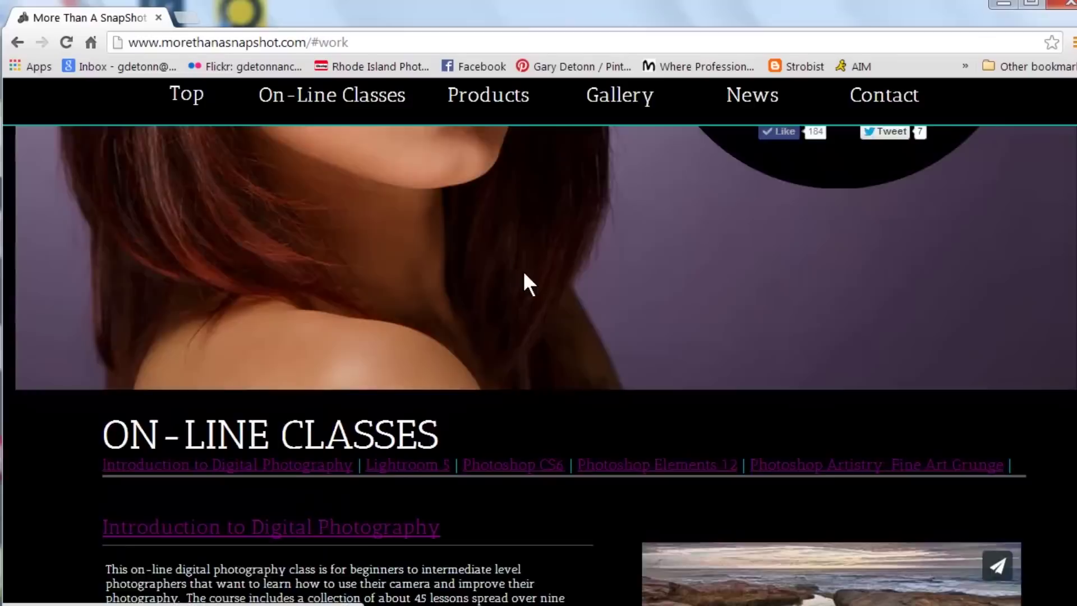